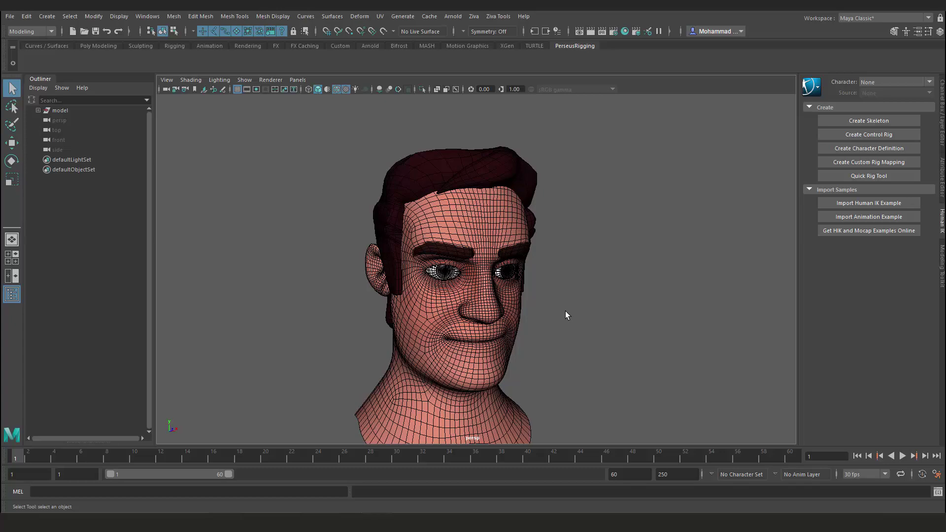
mouse_move(552, 319)
left_mouse_down("alt")
mouse_move(652, 309)
mouse_move(552, 303)
left_mouse_up("alt")
middle_click_drag(569, 306, 582, 319, "alt")
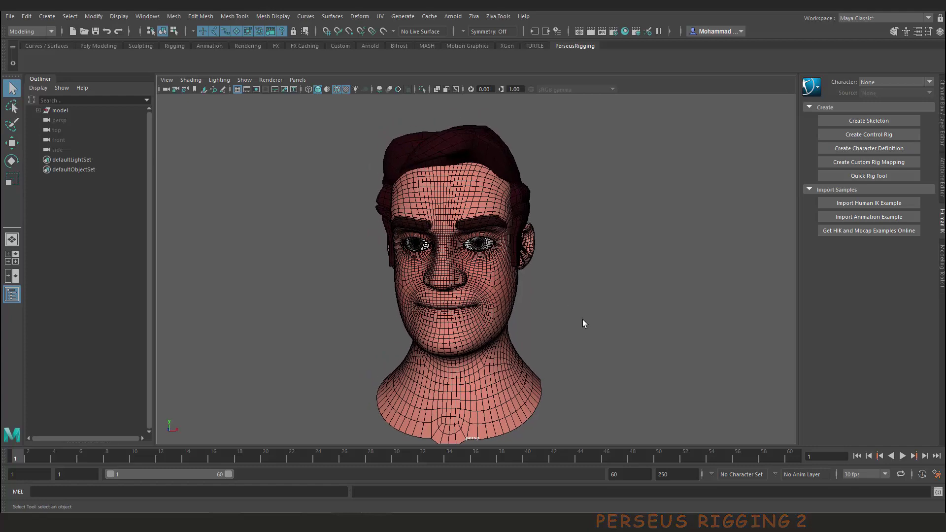
left_click_drag(570, 327, 438, 413, "alt")
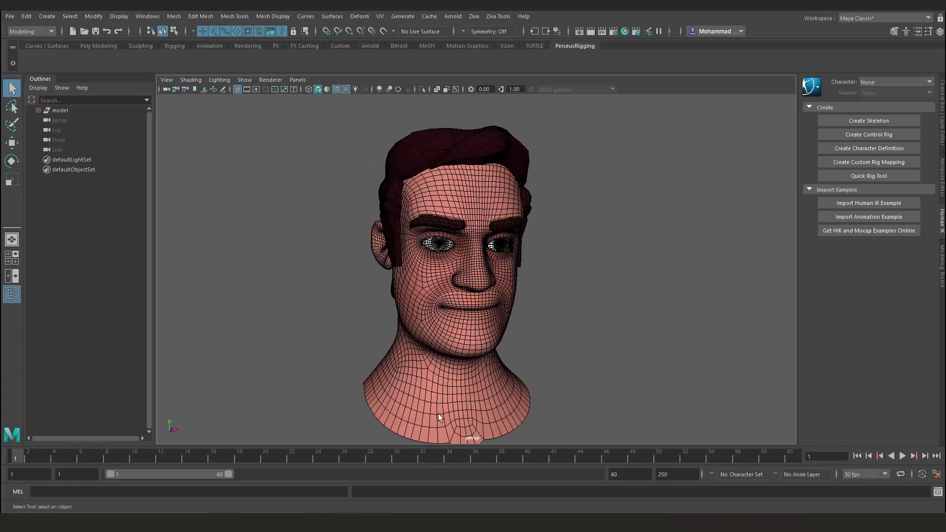
Install the Perseus rigging tools by loading the install Maya script from the PerseusRigging2BipedFacial folder into the scene.
left_click(683, 262)
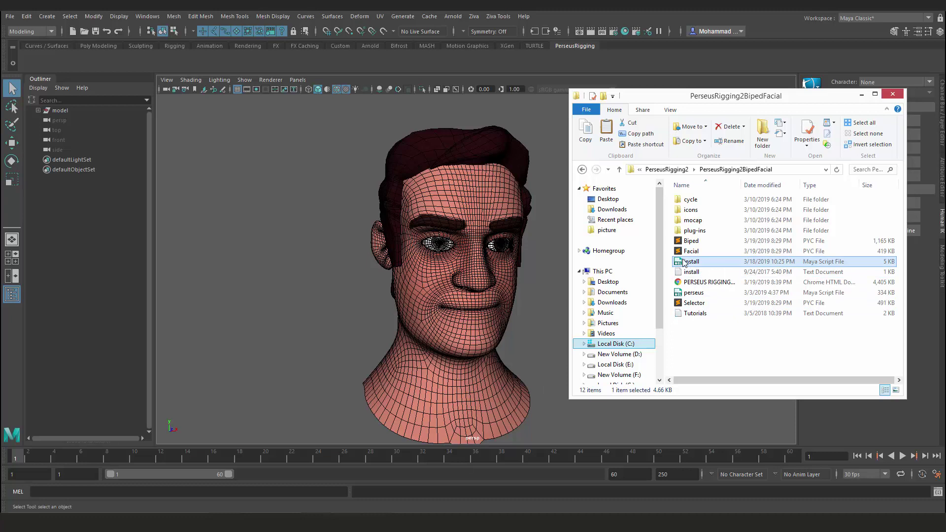
left_click_drag(685, 265, 309, 244)
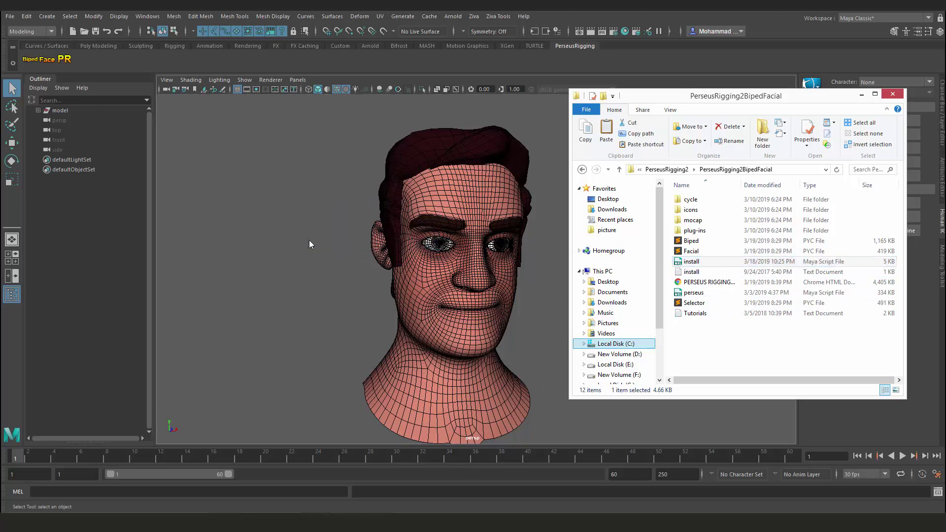
left_click(309, 240)
Search the Plug-in Manager for "matrix" to check whether the matrixNodes plug-in is loaded, and close the manager.
left_click(146, 17)
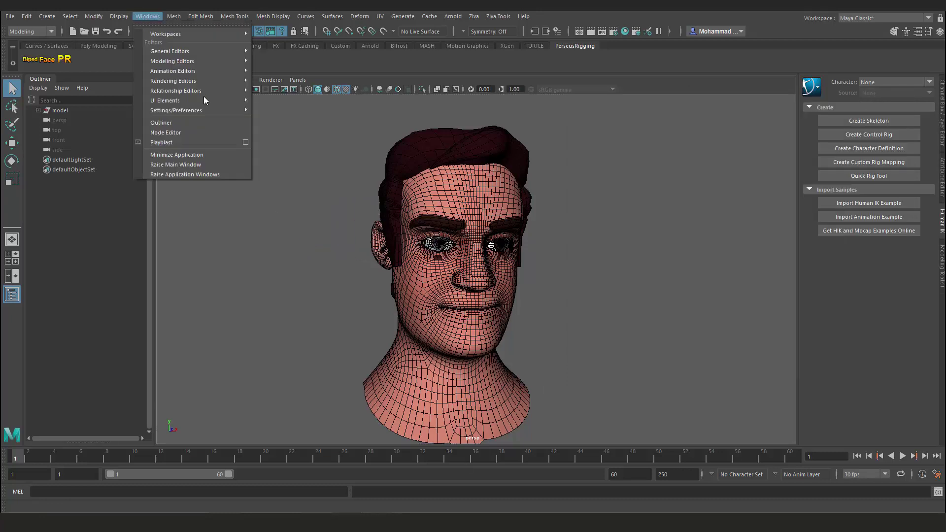
mouse_move(214, 108)
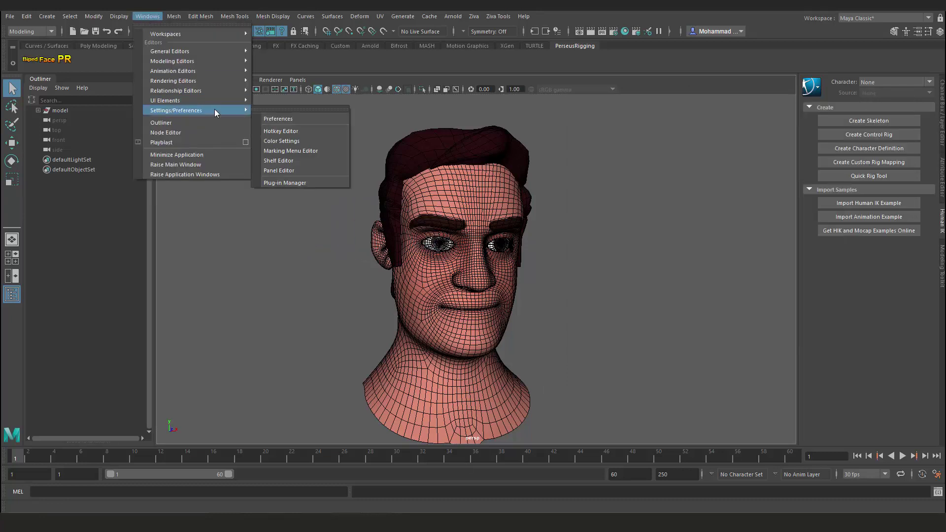
left_click(297, 184)
left_click(417, 138)
type("mat")
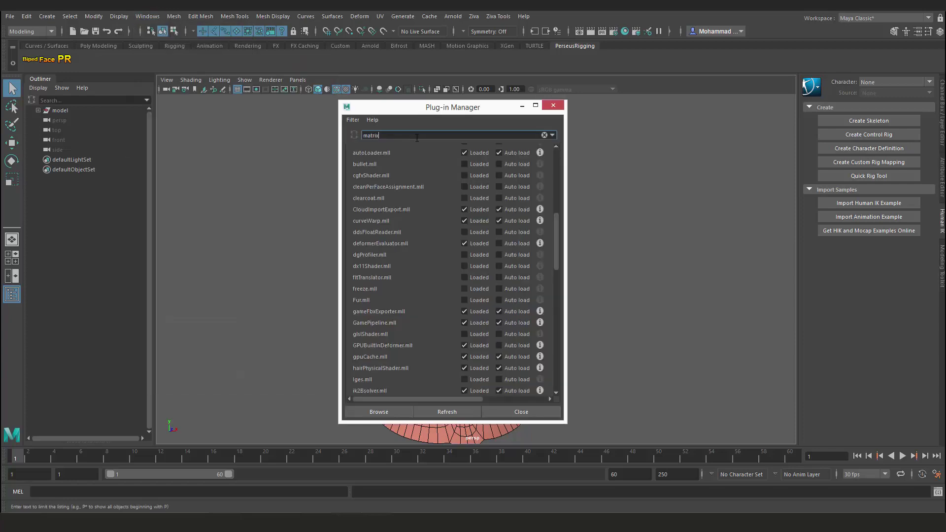
type("rix")
key("Return")
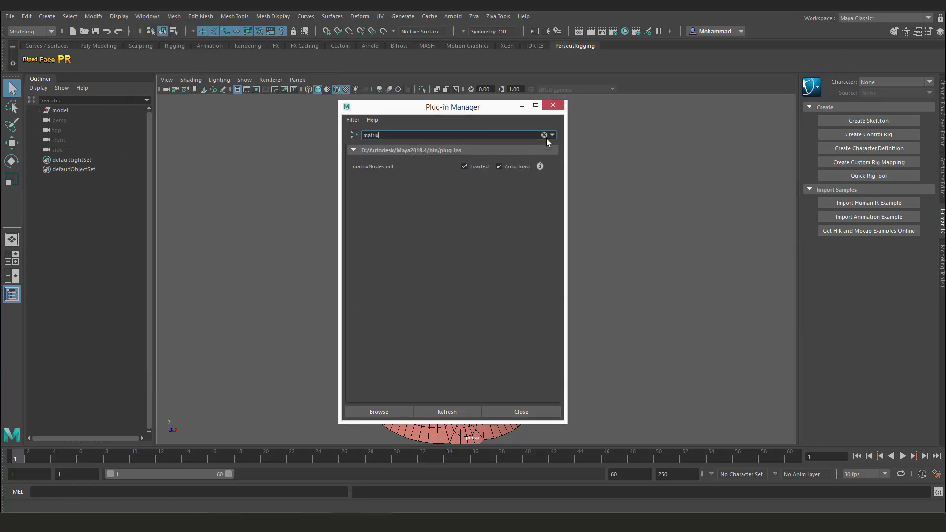
left_click(557, 106)
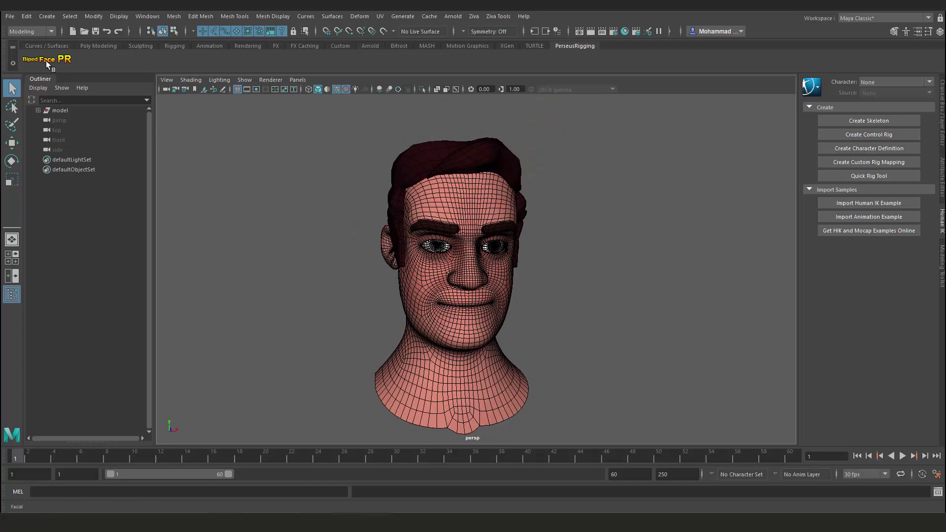
Open the PerseusRigging facial rig creation window and view the head model from the side.
left_click(47, 62)
left_click_drag(417, 249, 529, 263, "alt")
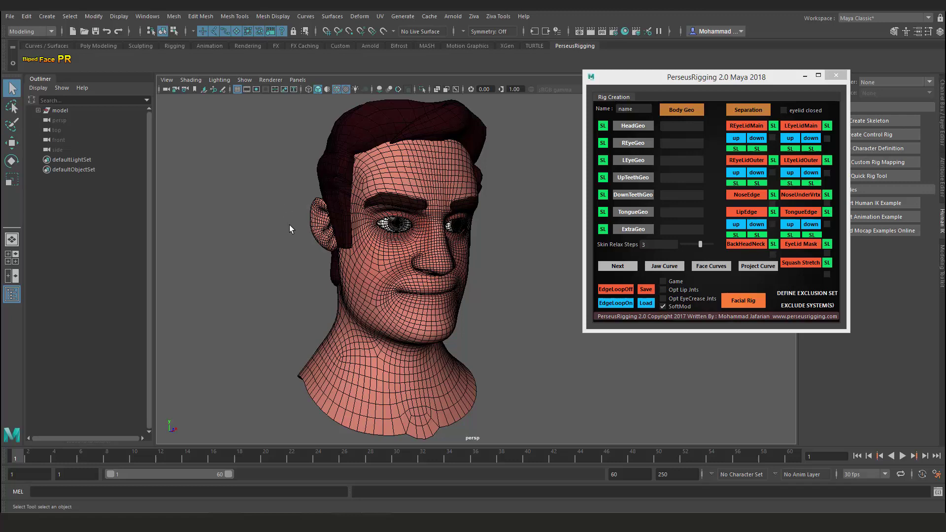
left_click_drag(289, 225, 365, 295, "alt")
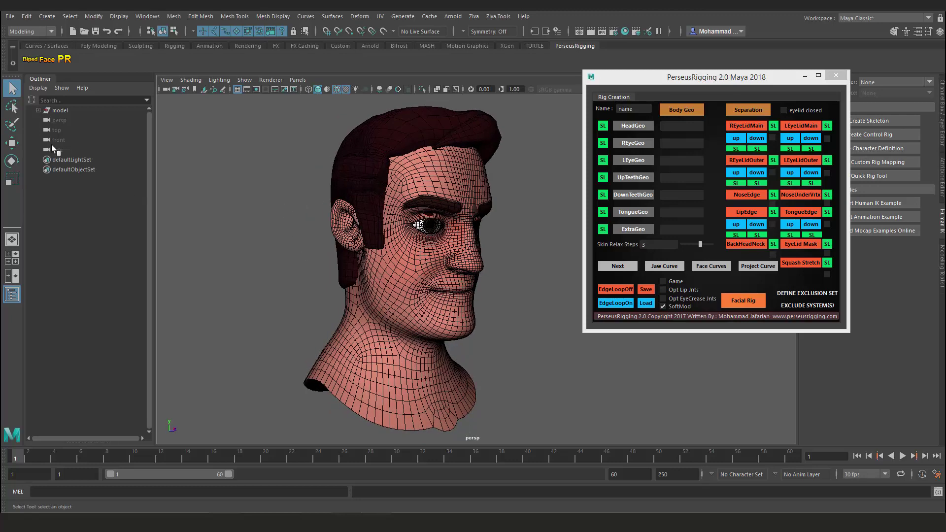
Expand the model group and assign head_geo as the HeadGeo of the facial rig.
left_click(38, 110)
left_click_drag(289, 284, 310, 283, "alt")
left_click(77, 120)
middle_click_drag(376, 257, 346, 258, "alt")
right_click_drag(346, 258, 389, 252, "alt")
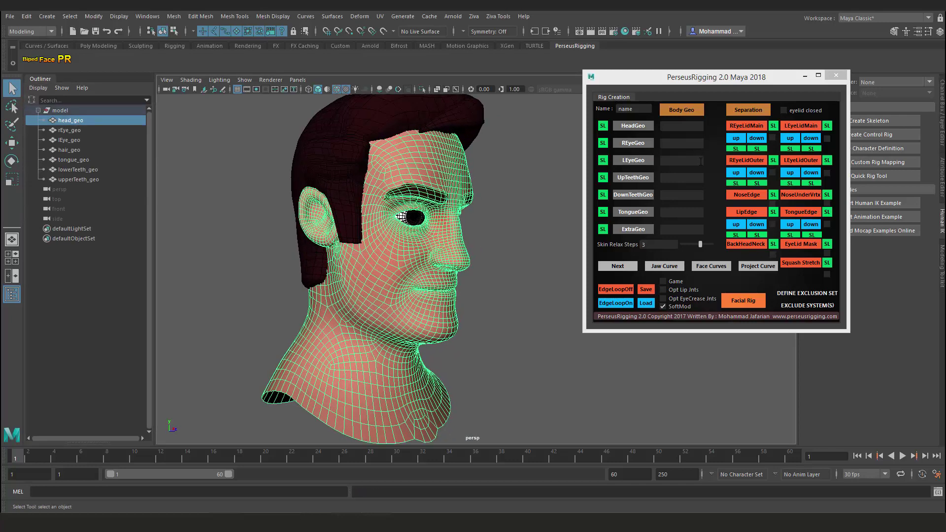
left_click(633, 126)
key("f")
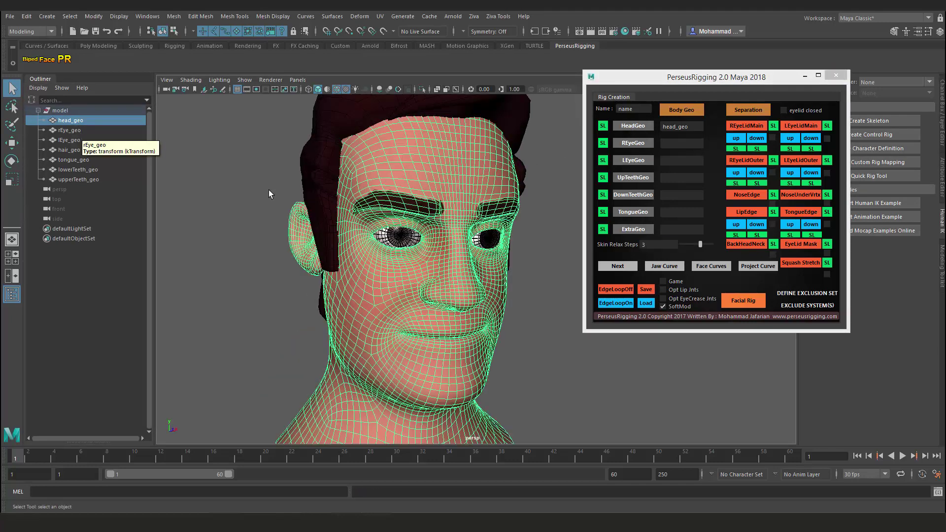
Assign rEye_geo as the REyeGeo and lEye_geo as the LEyeGeo of the facial rig.
left_click(69, 130)
left_click_drag(248, 197, 384, 242, "alt")
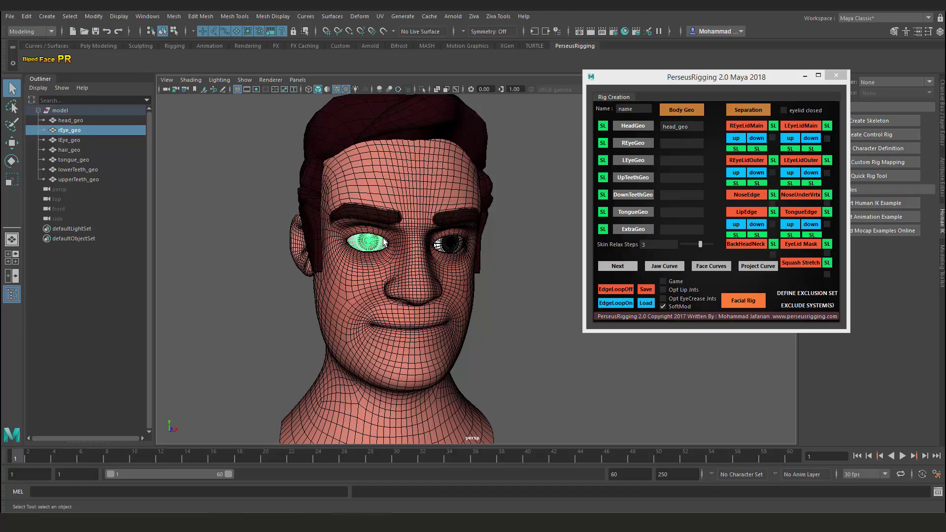
left_click(634, 145)
right_click_drag(450, 213, 438, 224, "alt")
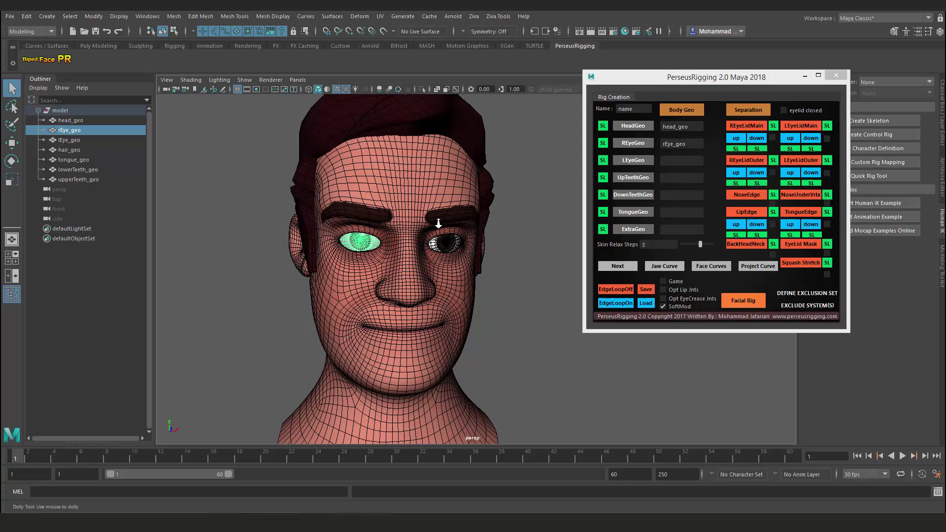
left_click(64, 140)
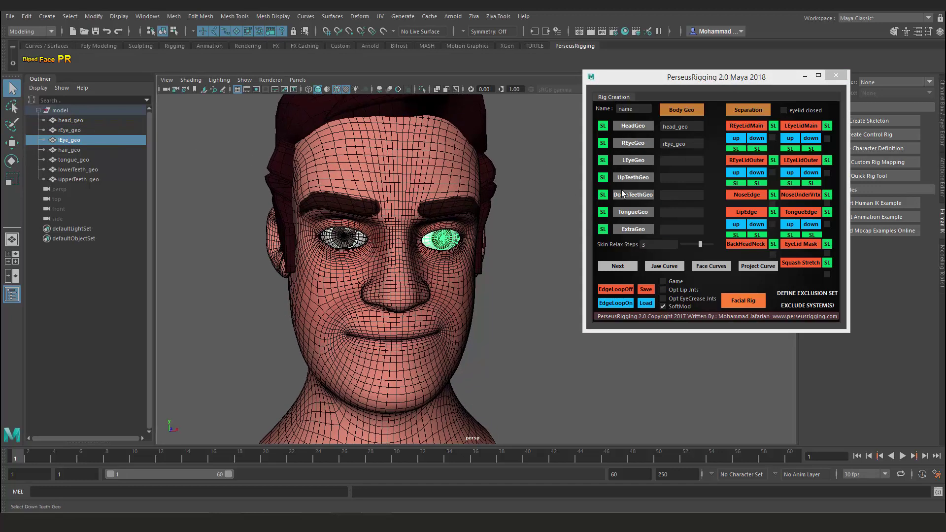
left_click(634, 159)
right_click_drag(433, 227, 377, 247, "alt")
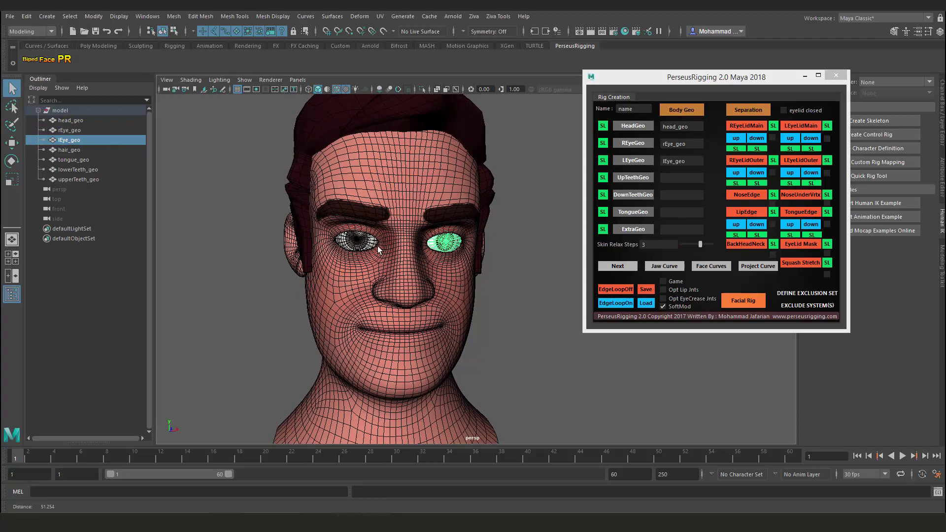
Switch to wireframe display and assign upperTeeth_geo as UpTeethGeo and lowerTeeth_geo as DownTeethGeo.
left_click_drag(377, 246, 144, 197, "alt")
left_click(85, 177)
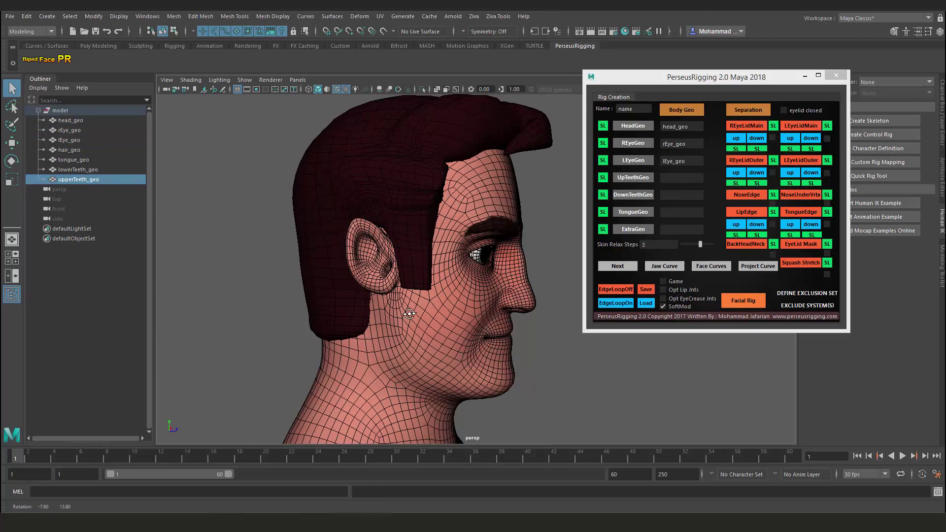
key("4")
left_click(628, 176)
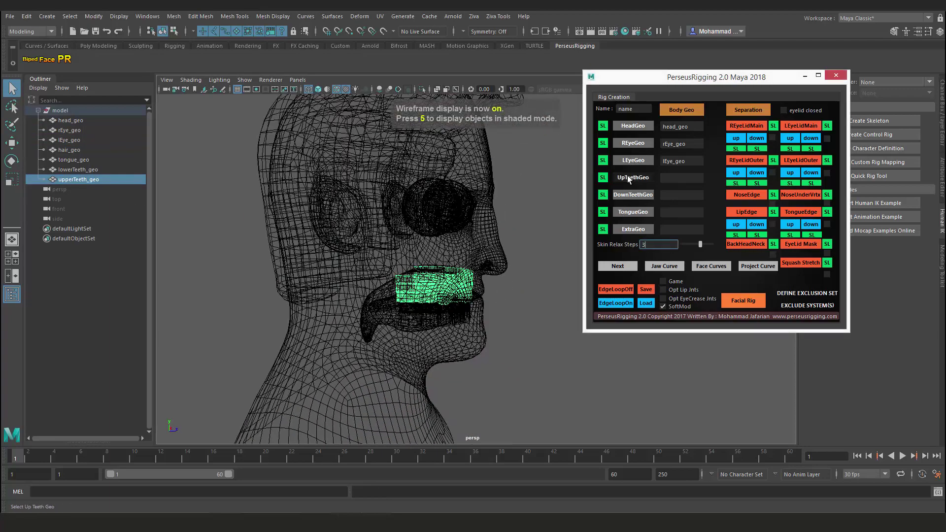
left_click(75, 171)
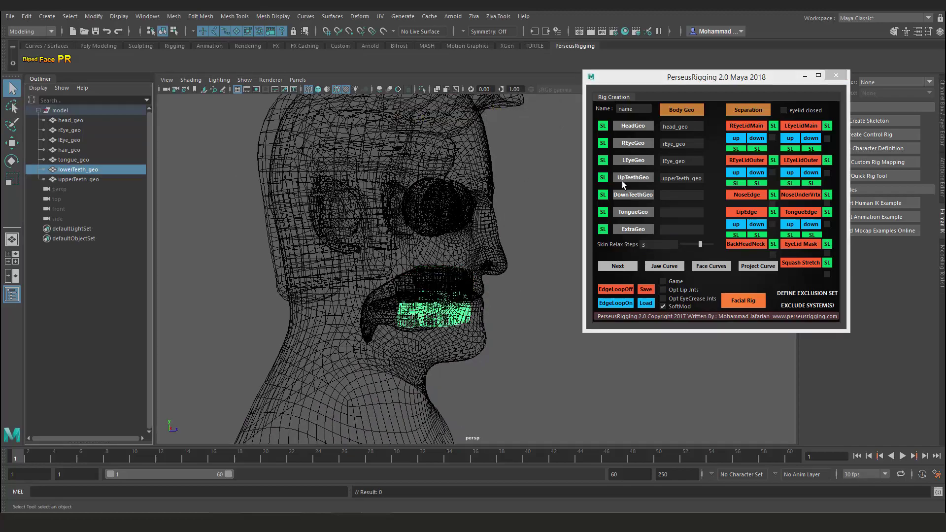
left_click(637, 196)
Assign tongue_geo as the TongueGeo of the facial rig and return to shaded display.
left_click_drag(471, 259, 382, 222, "alt")
left_click(81, 161)
left_click_drag(276, 207, 510, 249, "alt")
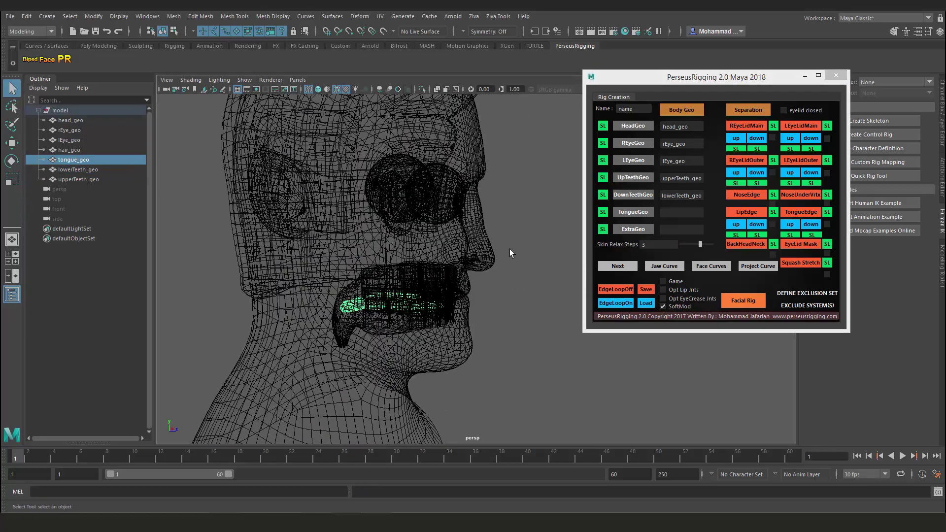
left_click(634, 213)
mouse_move(452, 234)
left_mouse_down("alt")
mouse_move(370, 221)
mouse_move(413, 288)
mouse_move(394, 274)
left_mouse_up("alt")
key("5")
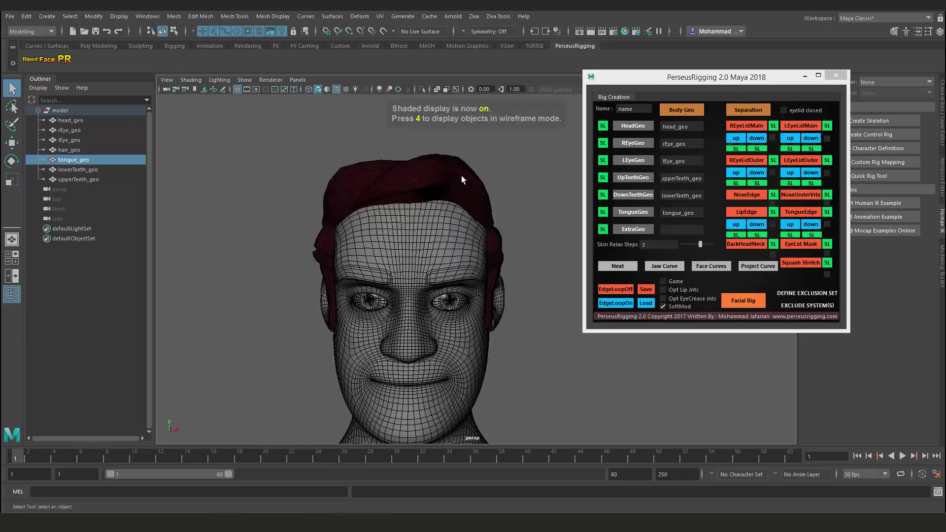
Assign the hair mesh as ExtraGeo with textured display on, and advance the rig setup to the facial geometry stage.
left_click(461, 178)
mouse_move(460, 179)
left_mouse_down("alt")
mouse_move(428, 306)
mouse_move(394, 301)
mouse_move(451, 345)
mouse_move(433, 349)
mouse_move(459, 345)
left_mouse_up("alt")
left_click(634, 229)
key("4")
key("6")
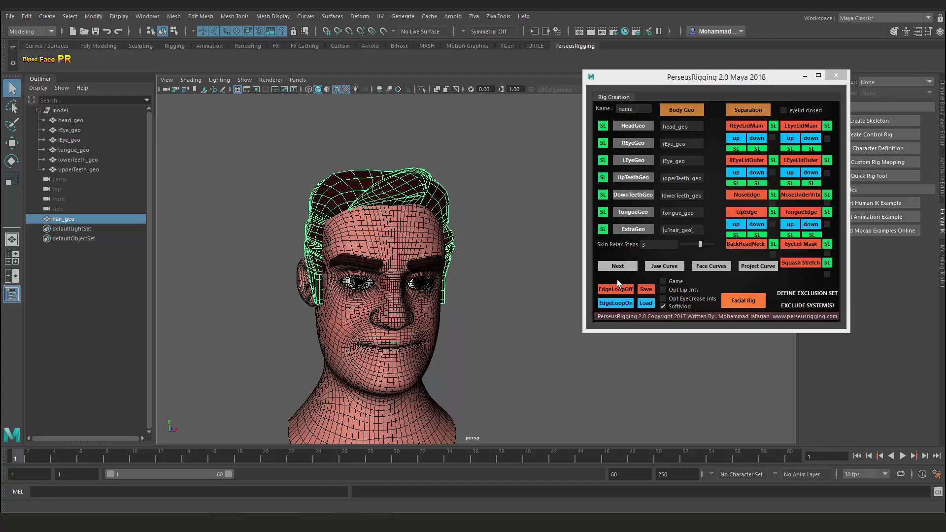
left_click(617, 266)
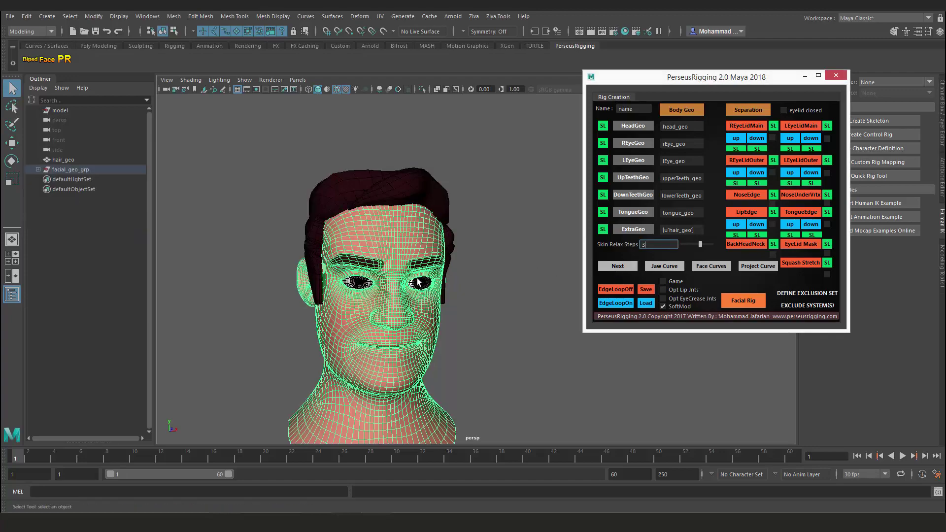
Select the edge loop along the left eyelid's inner rim and register it as LEyeLidMain.
right_click_drag(428, 265, 527, 365, "alt")
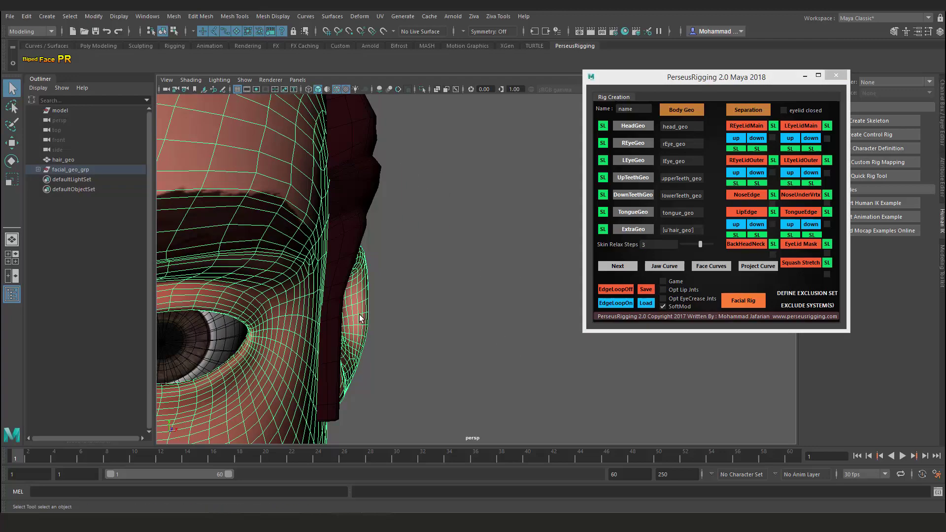
middle_click_drag(350, 285, 519, 247, "alt")
left_click_drag(519, 246, 481, 232, "alt")
right_click_drag(480, 232, 498, 167, "alt")
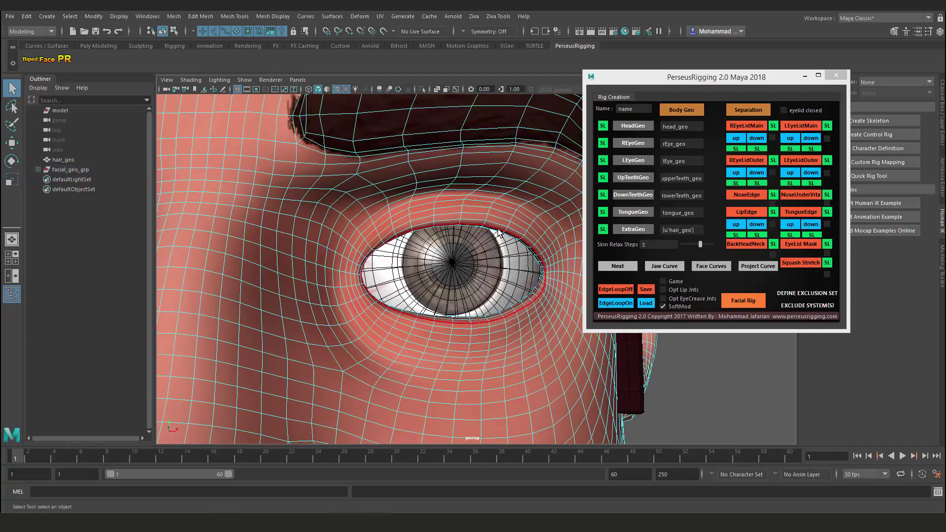
double_click(498, 235)
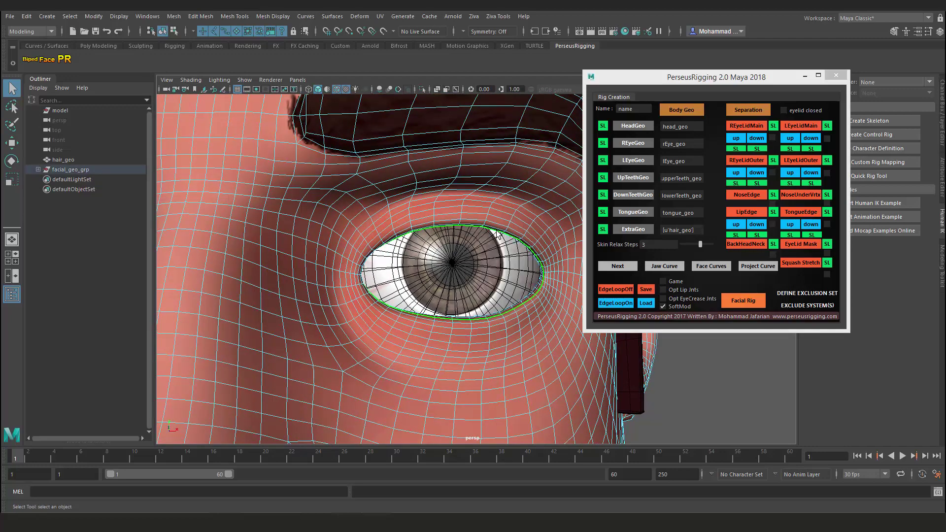
right_click_drag(467, 186, 448, 200, "alt")
left_click_drag(462, 201, 454, 202, "alt")
right_click_drag(454, 202, 467, 204, "alt")
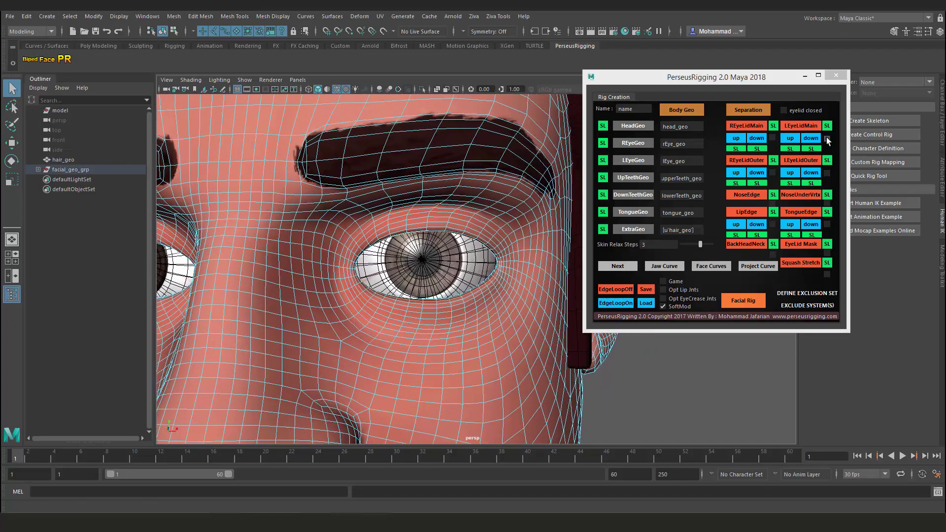
left_click(800, 125)
Select an edge loop surrounding the left eye a few rows outside the lid rim and register it as LEyeLidOuter.
double_click(468, 212)
left_click_drag(469, 212, 476, 224, "alt")
right_click_drag(476, 224, 484, 212, "alt")
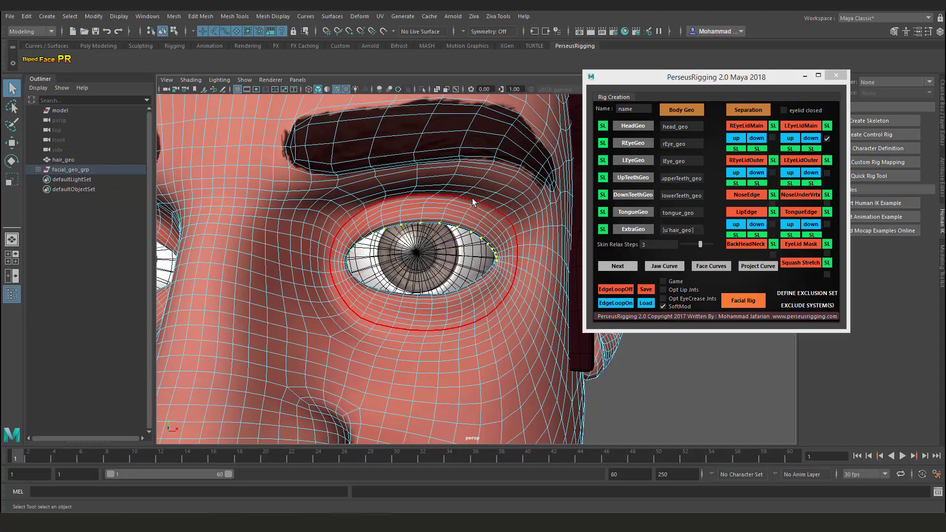
double_click(472, 198)
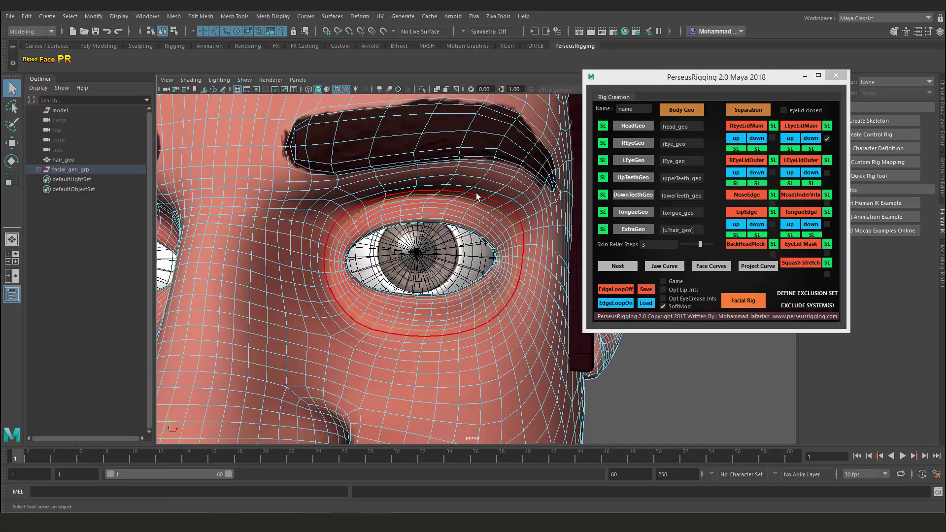
right_click_drag(476, 193, 453, 169, "alt")
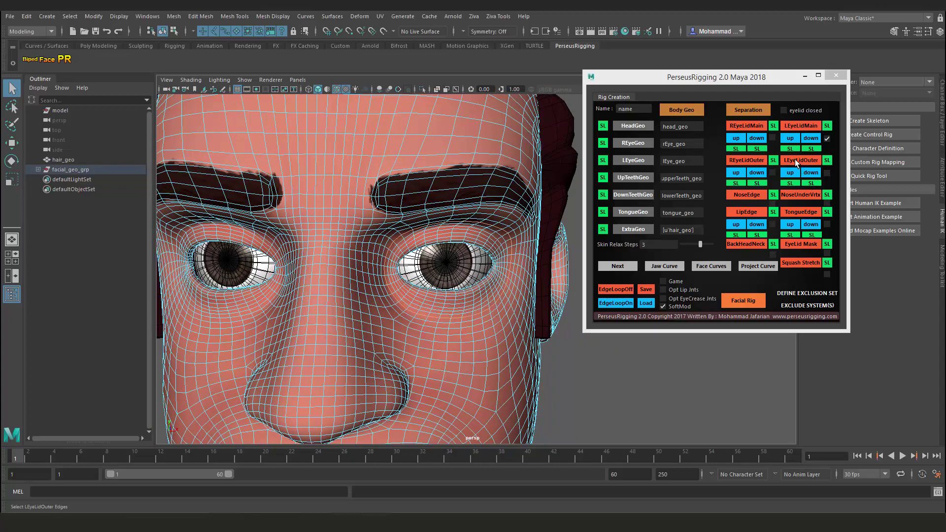
left_click(794, 160)
Select the edge loop along the right eyelid's inner rim and register it as REyeLidMain.
middle_click_drag(280, 291, 389, 292, "alt")
right_click_drag(340, 289, 365, 299, "alt")
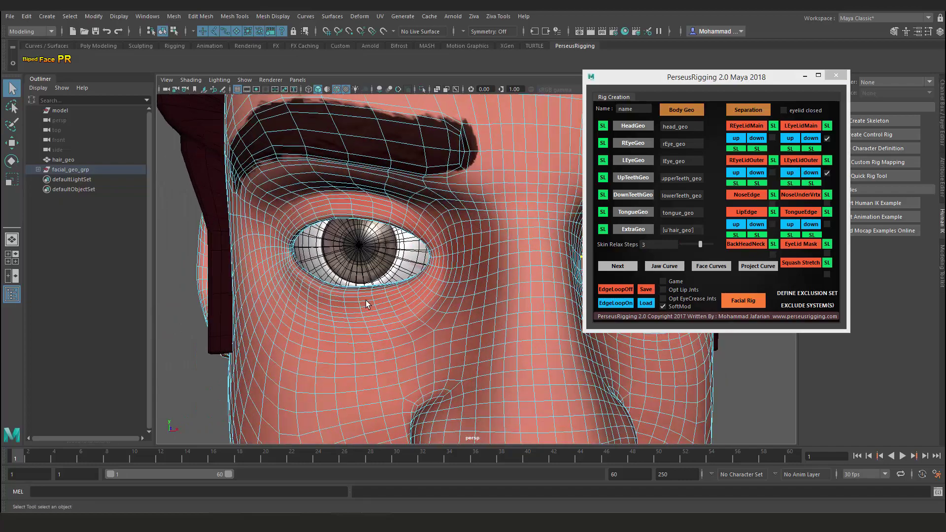
left_click_drag(389, 306, 448, 311, "alt")
right_click_drag(447, 311, 458, 309, "alt")
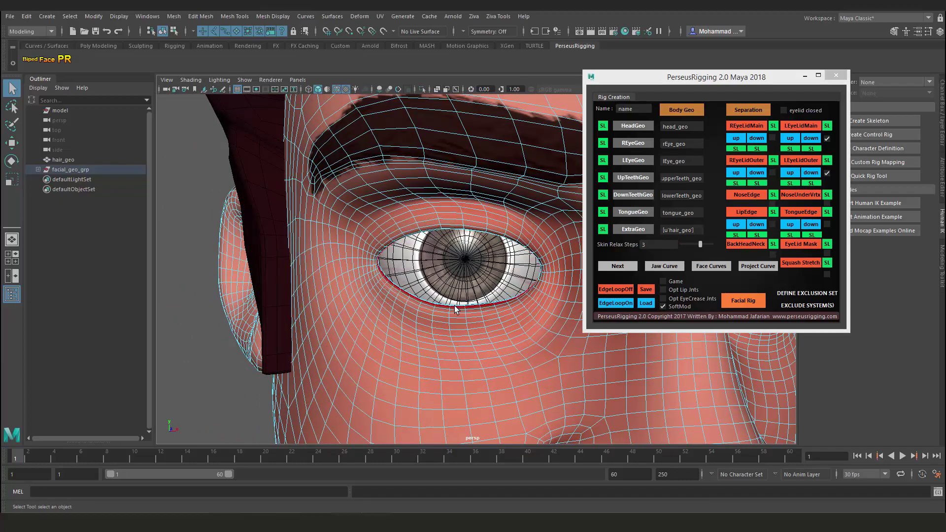
left_click(455, 306)
left_click(746, 124)
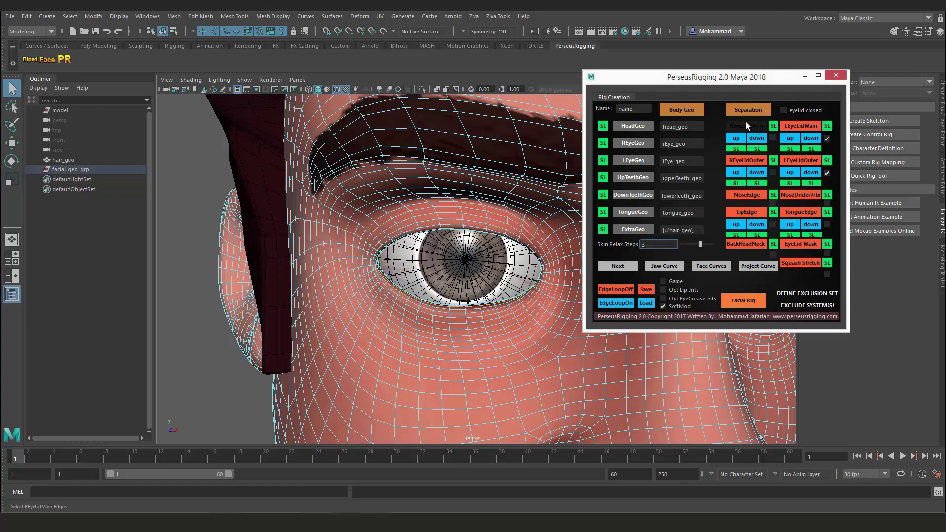
Select an edge loop surrounding the right eye a few rows outside the lid rim and register it as REyeLidOuter.
middle_click_drag(513, 203, 444, 201, "alt")
right_click_drag(444, 200, 434, 182, "alt")
left_click_drag(433, 186, 406, 191, "alt")
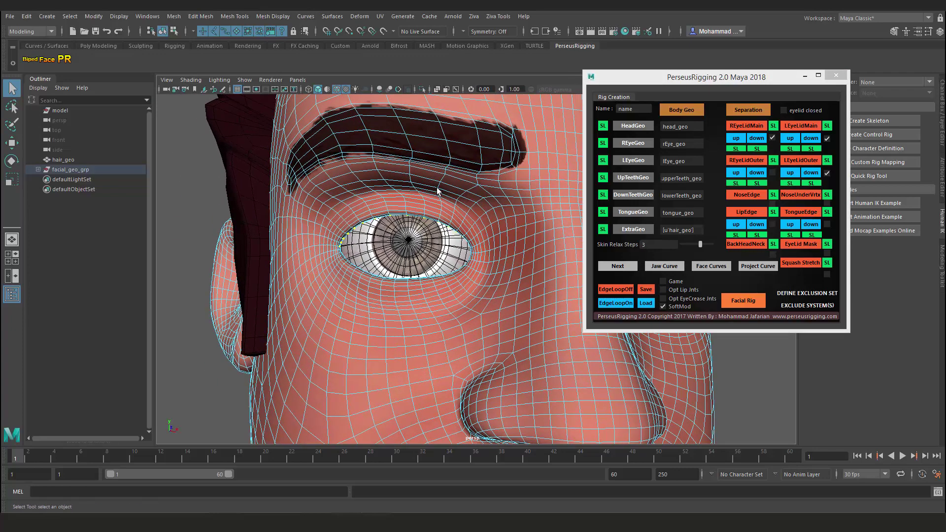
double_click(407, 191)
scroll(407, 191, "down", 5)
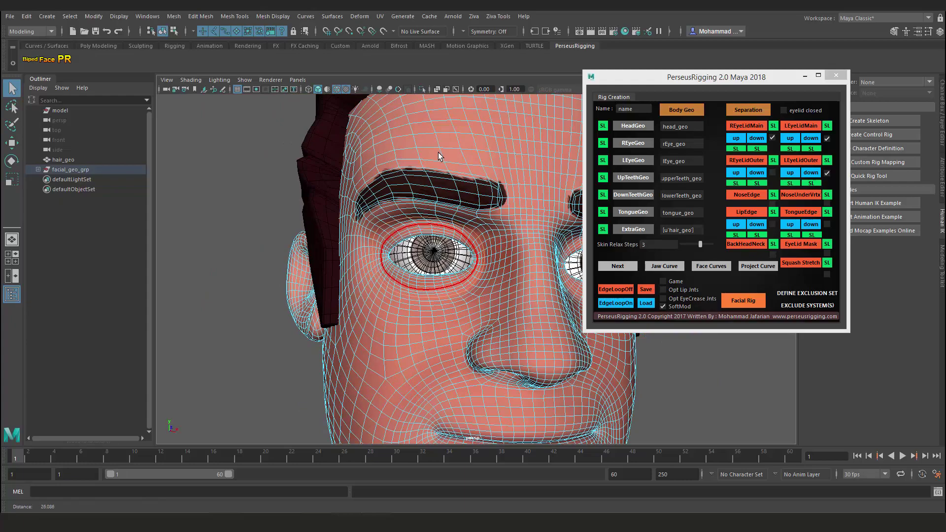
left_click(746, 162)
Select the edge loop crossing over the nose from one nostril wing to the other and register it as NoseEdge.
middle_click_drag(486, 285, 389, 181, "alt")
right_click_drag(389, 182, 433, 211, "alt")
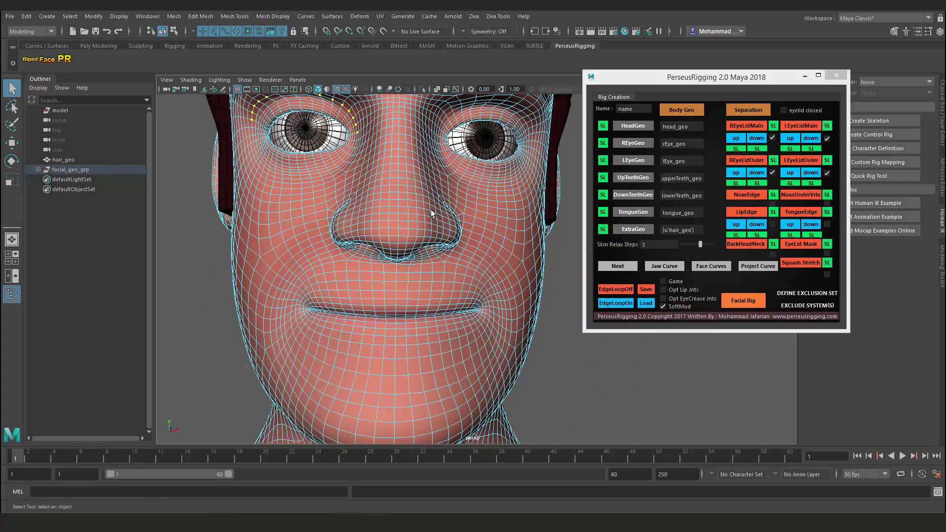
left_click_drag(433, 211, 475, 191, "alt")
right_click_drag(475, 191, 488, 216, "alt")
double_click(489, 202)
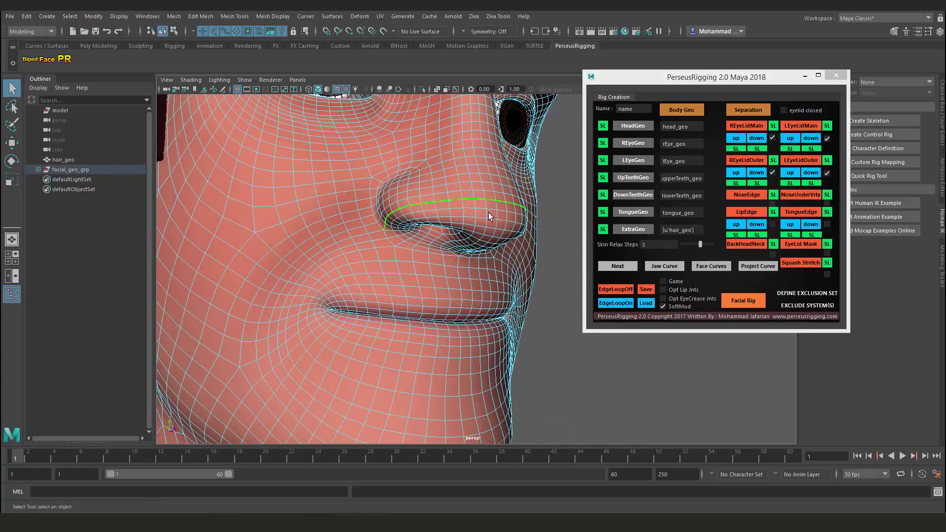
scroll(489, 212, "down", 5)
left_click(744, 193)
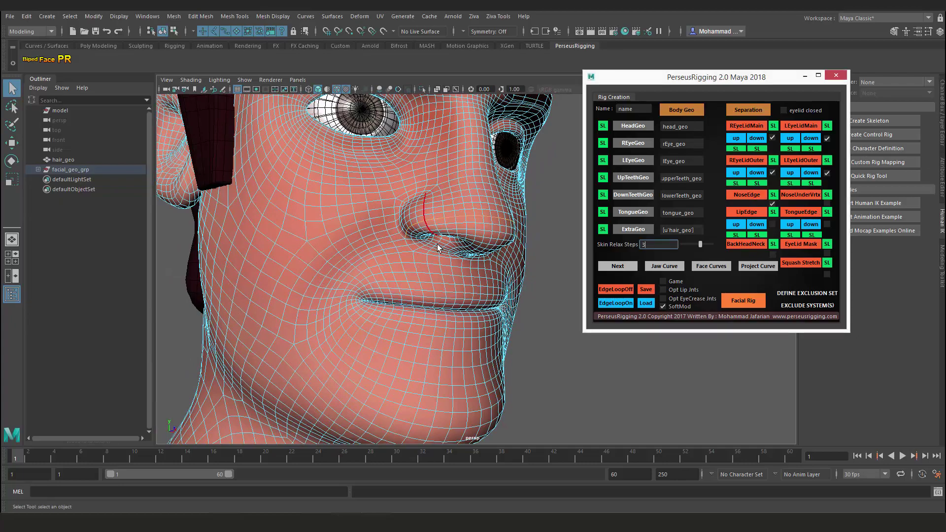
Select the edge loop encircling the mouth along the lips and register it as LipEdge.
left_click_drag(437, 244, 405, 288, "alt")
middle_click_drag(405, 288, 487, 258, "alt")
scroll(423, 279, "up", 4)
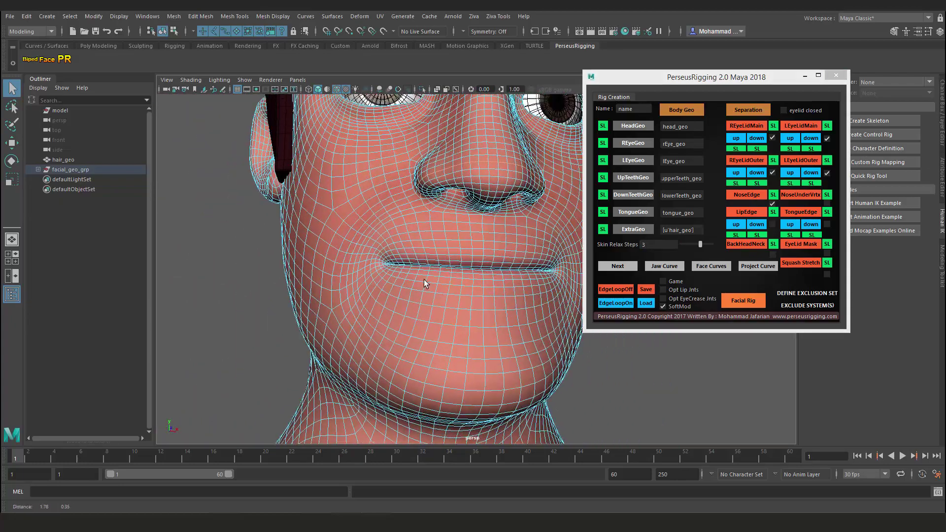
double_click(451, 276)
scroll(497, 260, "down", 3)
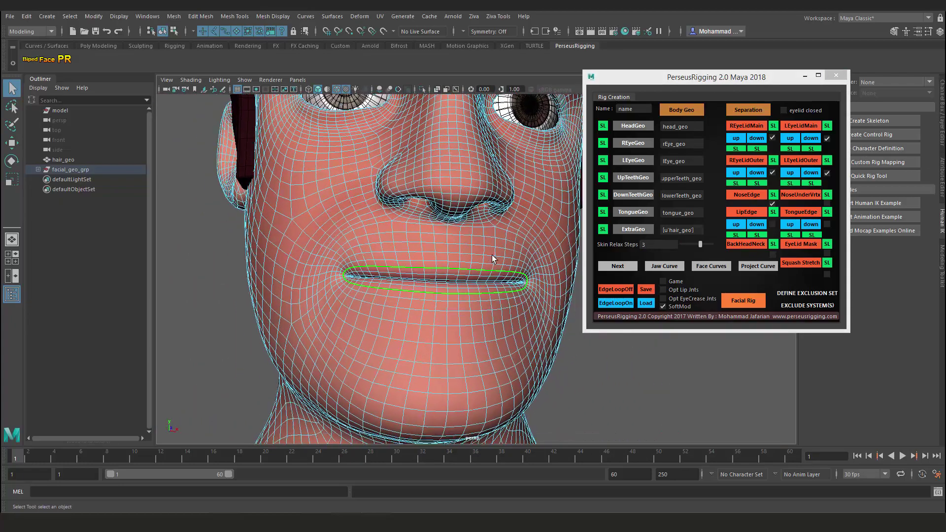
left_click(745, 213)
Switch the head mesh to vertex selection, pick the center vertex directly beneath the nose, and register it as NoseUnderVrtx.
left_click_drag(444, 269, 429, 207, "alt")
scroll(460, 256, "up", 3)
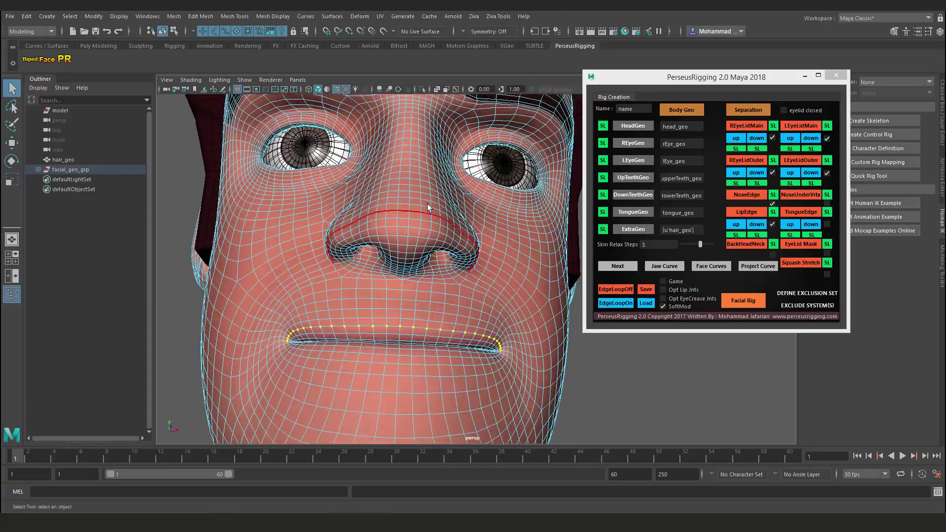
right_click_drag(429, 207, 371, 207)
scroll(399, 314, "up", 3)
left_click(383, 289)
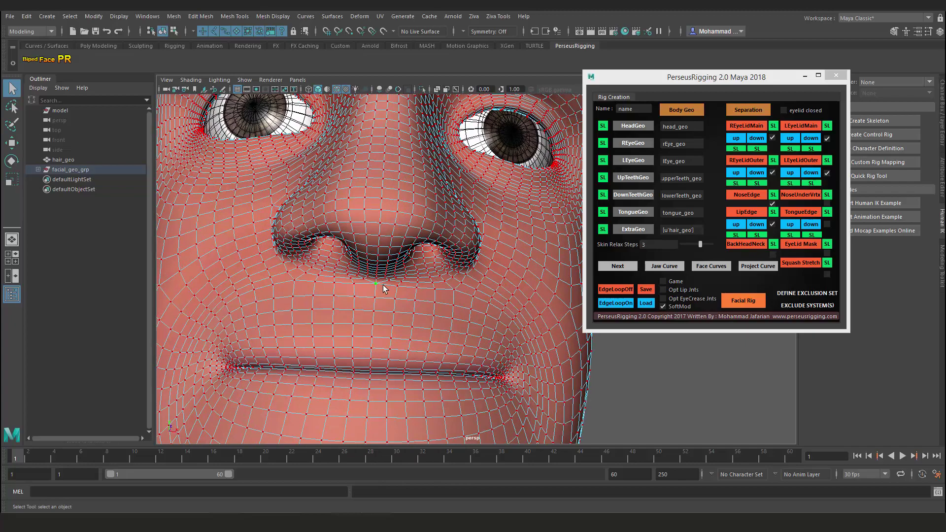
scroll(469, 241, "up", 3)
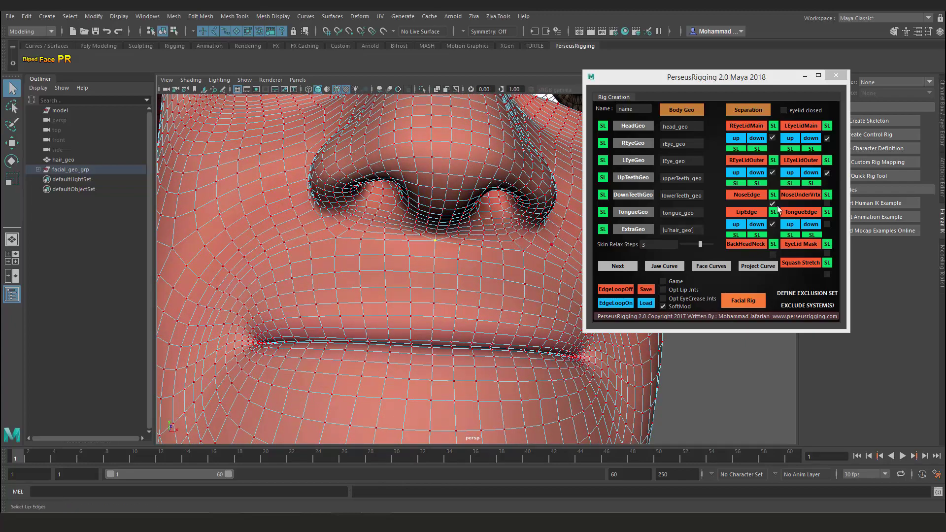
left_click(799, 195)
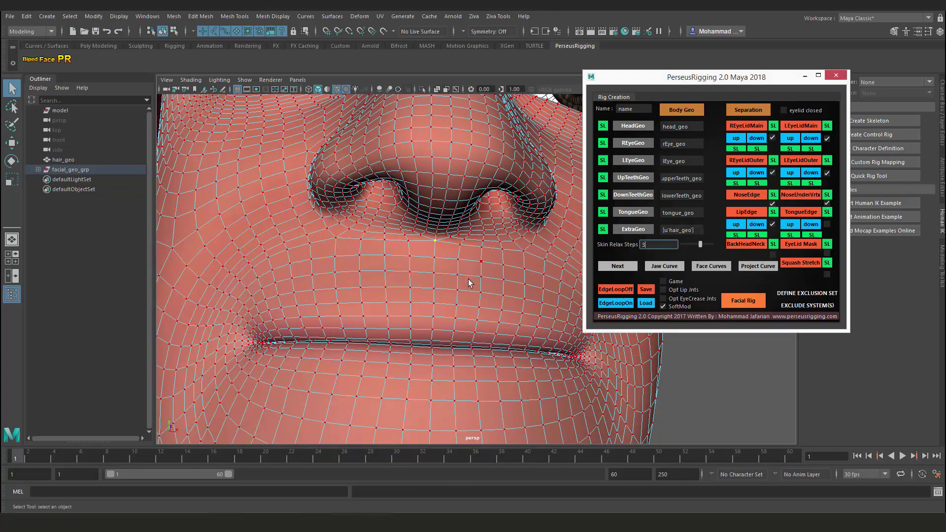
Expand facial_geo_grp, select tongue_geo, and isolate and frame it in the perspective view.
scroll(469, 282, "down", 5)
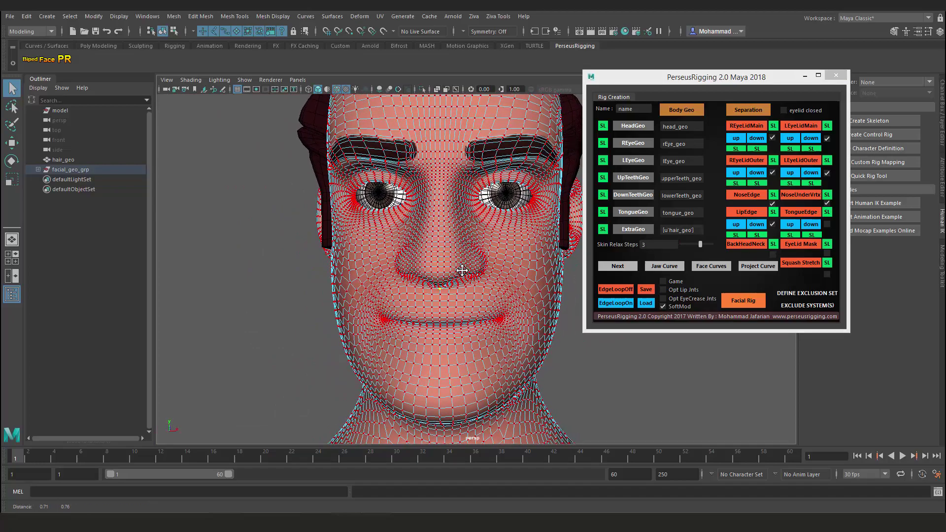
middle_click_drag(462, 271, 445, 294, "alt")
scroll(461, 306, "up", 2)
left_click_drag(430, 311, 412, 296, "alt")
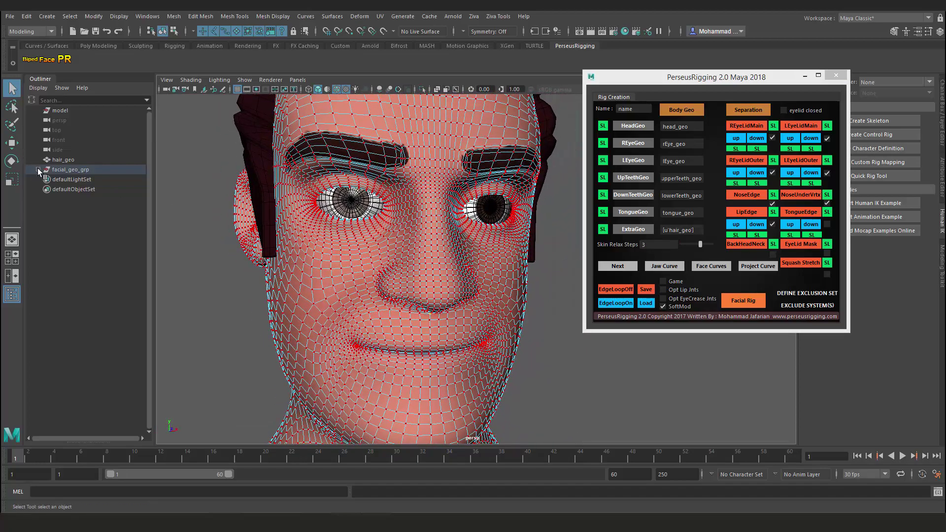
left_click(39, 170)
left_click(78, 230)
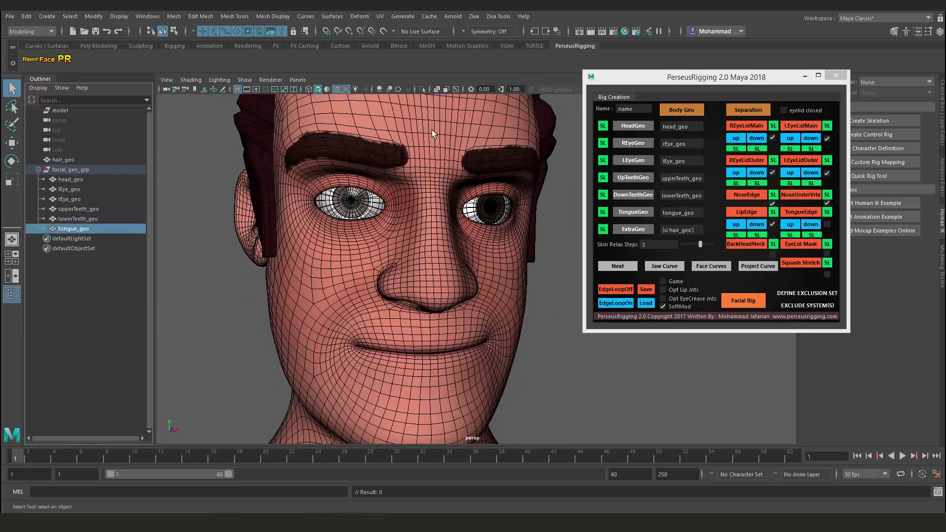
left_click(422, 89)
key("f")
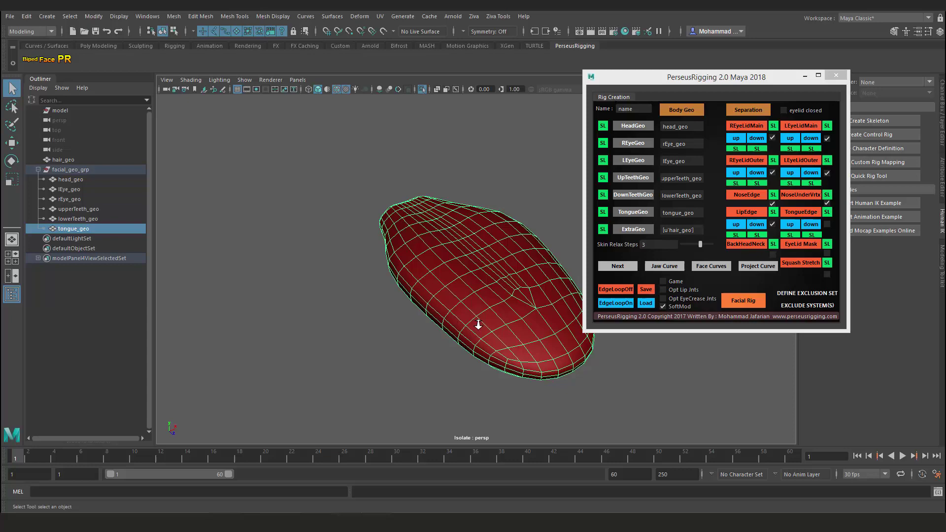
Select the edge loop running lengthwise along the middle of the tongue and register it as TongueEdge.
left_click_drag(477, 323, 456, 226, "alt")
right_click_drag(457, 226, 458, 199)
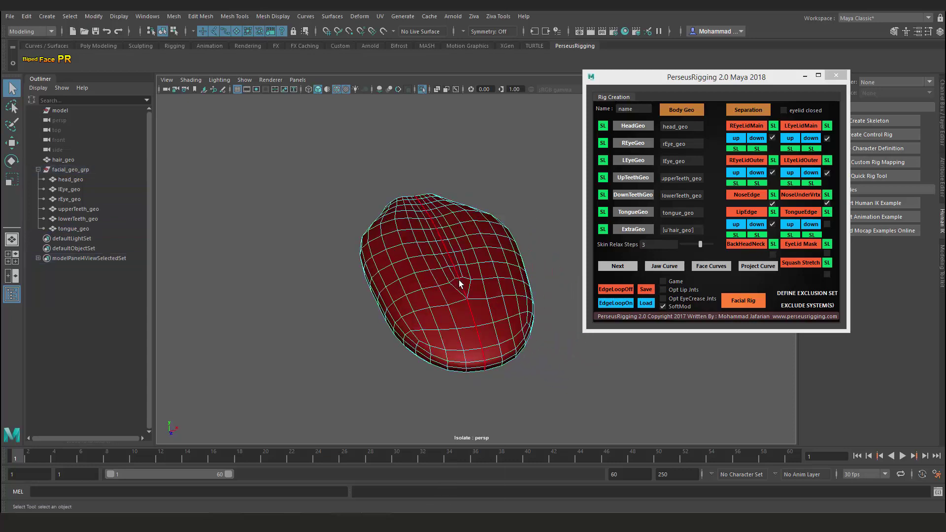
left_click_drag(467, 311, 470, 295, "alt")
double_click(470, 296)
left_click_drag(377, 238, 518, 170, "alt")
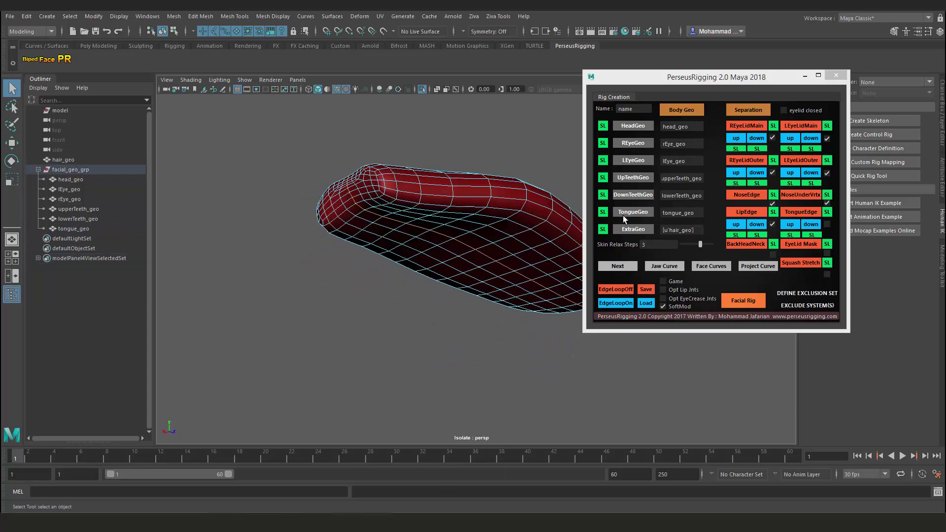
left_click(806, 212)
Check the tongue mesh from several angles, and exit isolation to show the whole head again.
right_click_drag(473, 225, 429, 234, "alt")
left_click_drag(429, 233, 470, 362, "alt")
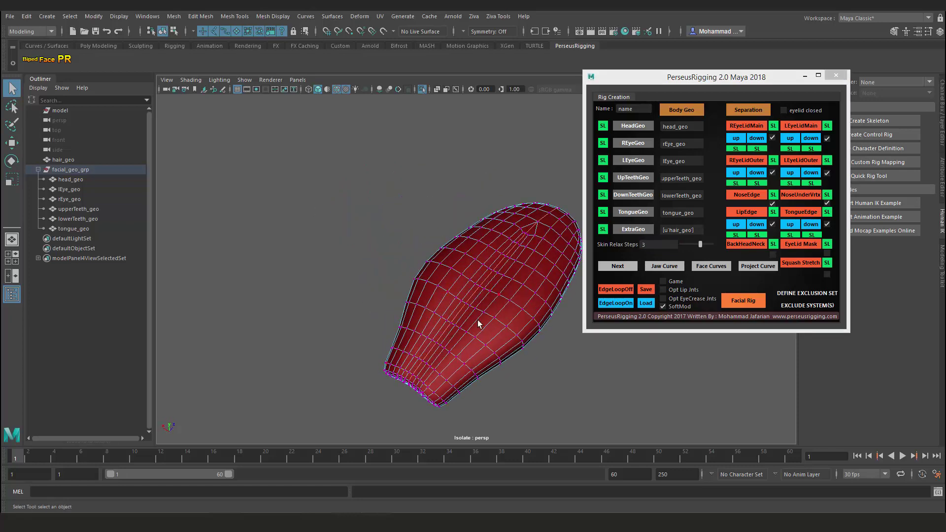
left_click_drag(505, 273, 457, 271, "alt")
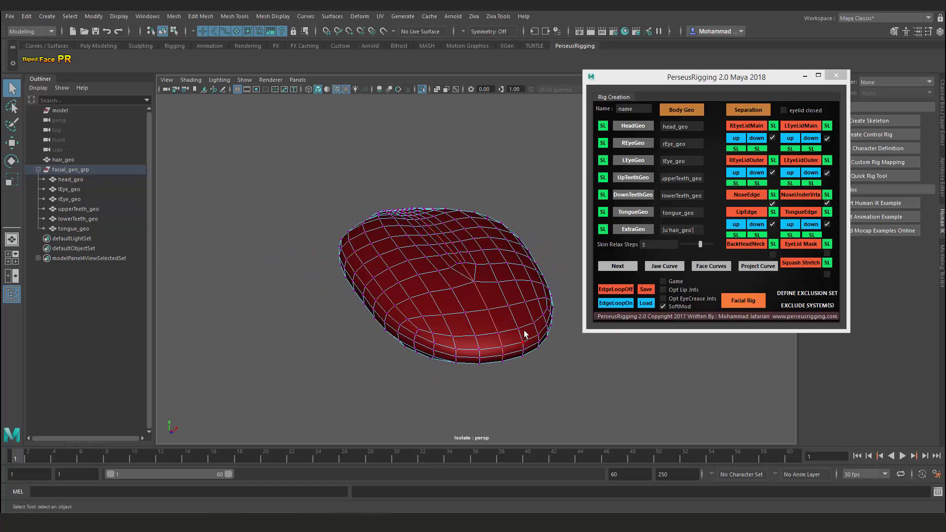
left_click_drag(350, 270, 470, 291, "alt")
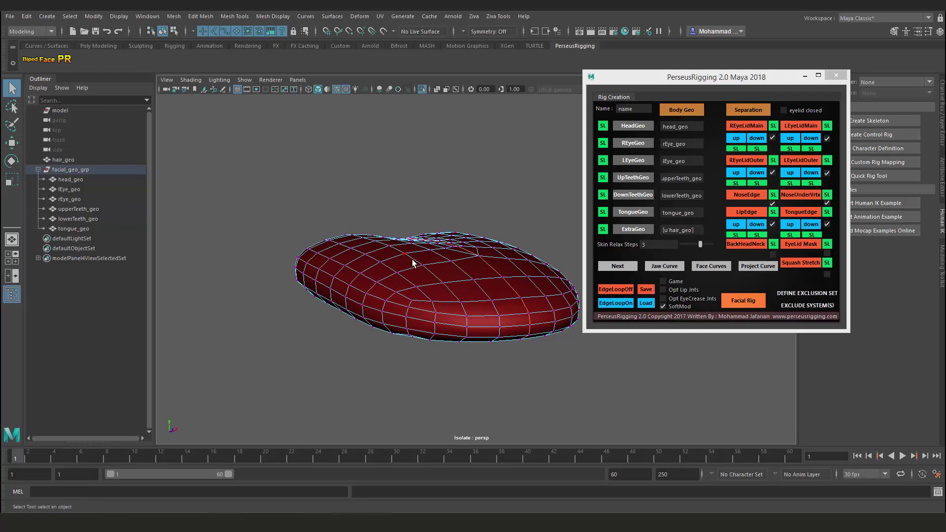
left_click(422, 89)
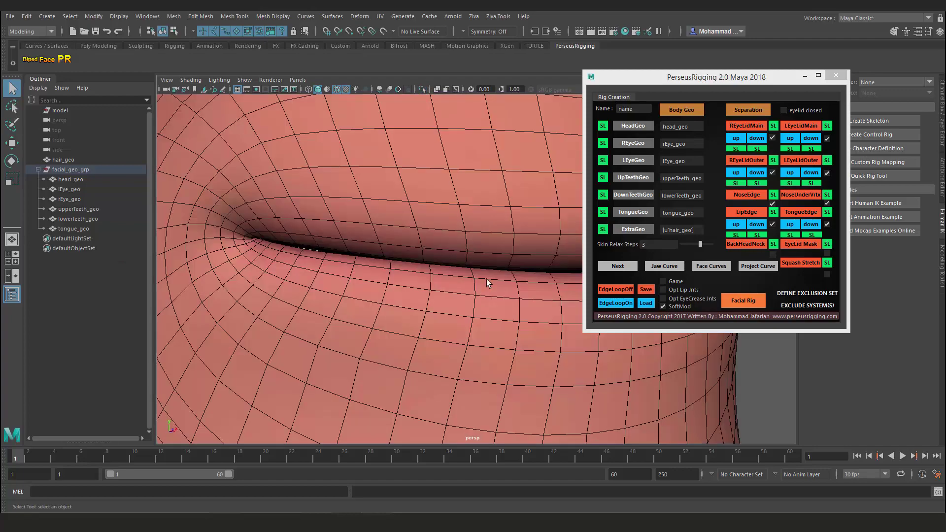
right_click_drag(486, 279, 421, 258, "alt")
left_click_drag(421, 258, 393, 269, "alt")
middle_click_drag(392, 269, 373, 318, "alt")
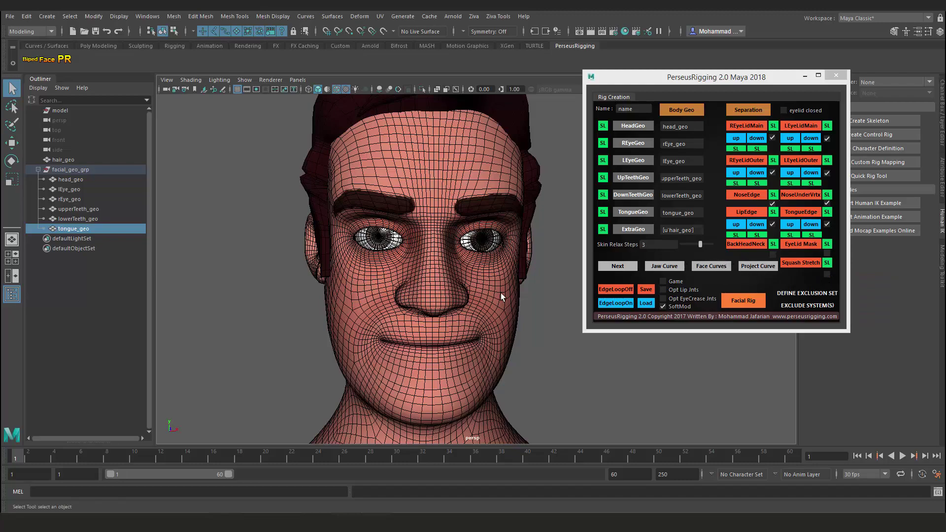
Select the inner-rim edge loops of both eyelids, grow the selection over the surrounding lids, and register it as EyeLid Mask.
left_click_drag(501, 293, 456, 341, "alt")
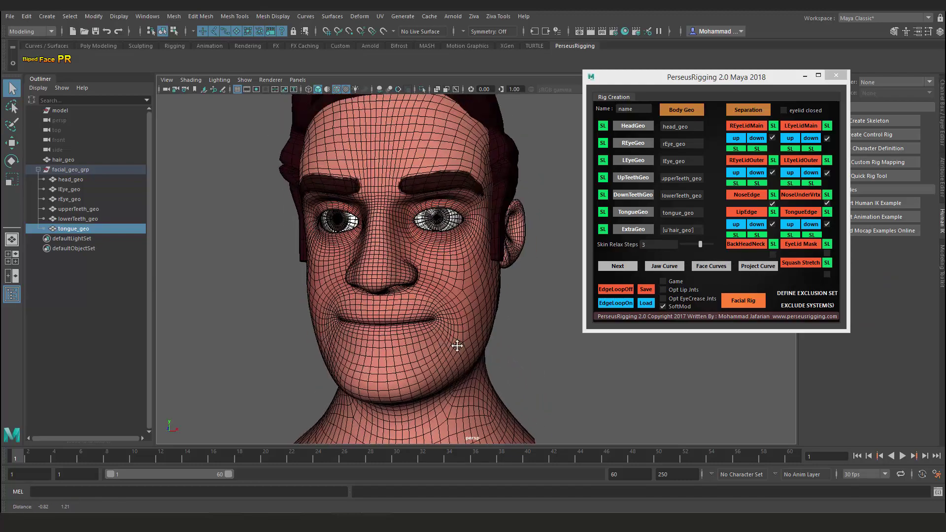
middle_click_drag(456, 342, 502, 384, "alt")
right_click_drag(503, 384, 523, 153, "alt")
left_click(533, 324)
double_click(535, 231)
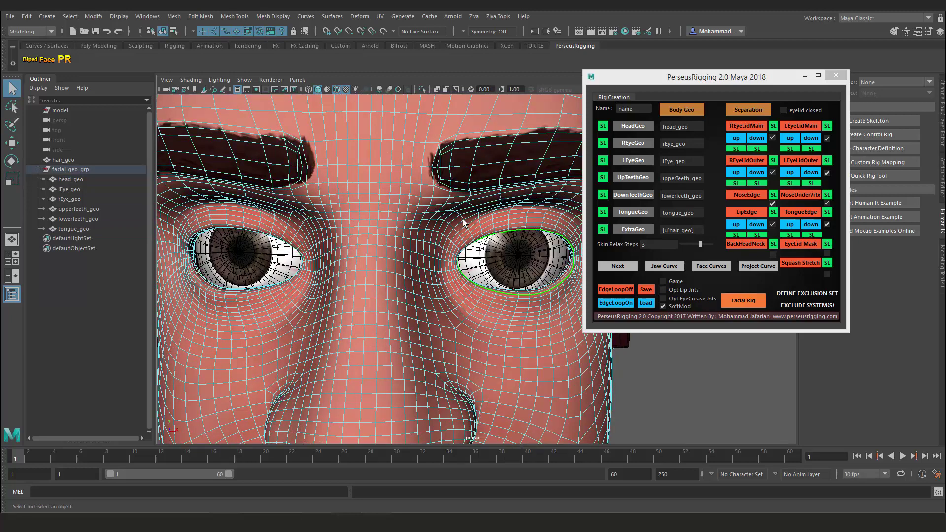
double_click(251, 229, "shift")
scroll(394, 246, "down", 3)
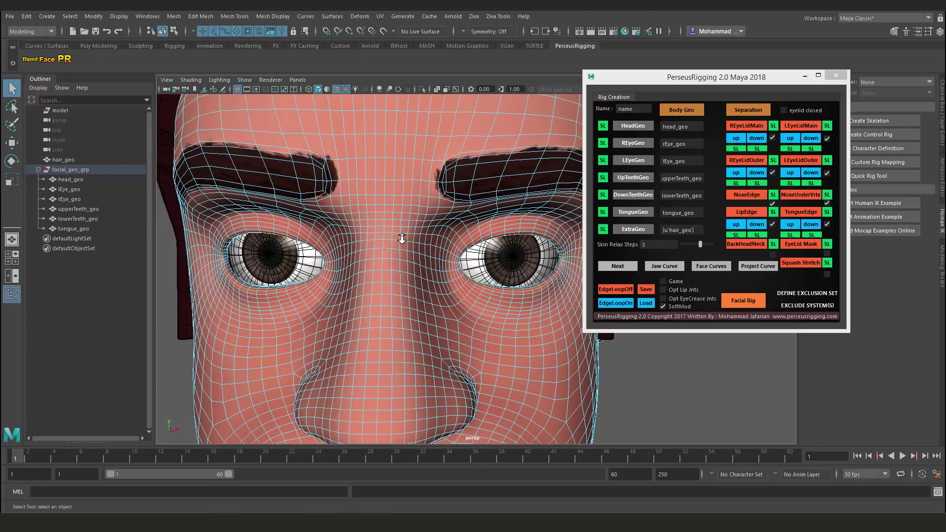
key("shift+period")
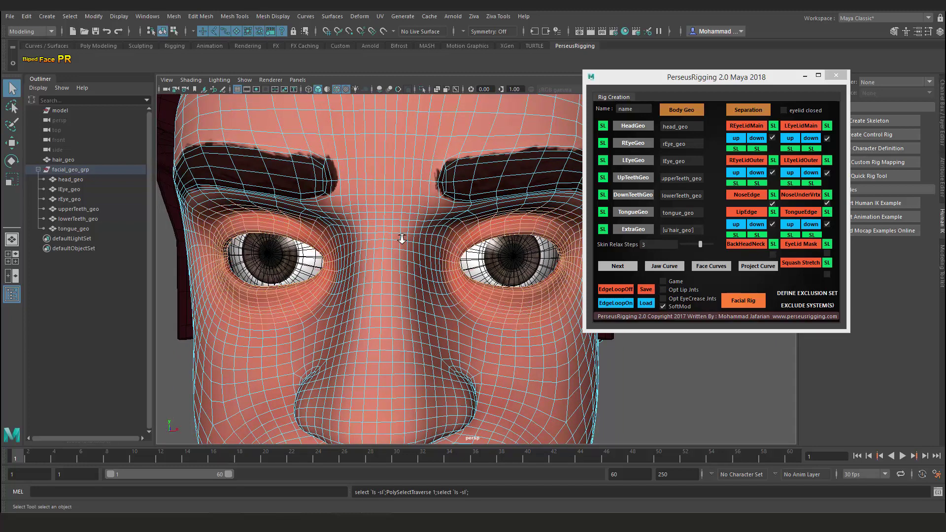
left_click(801, 243)
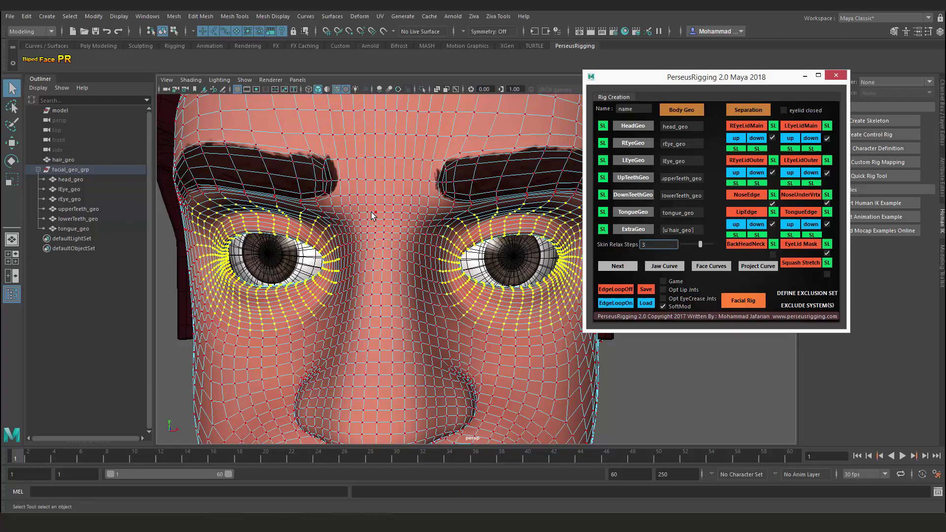
Return to object selection with head_geo selected, switch to the side view, and isolate the head mesh there.
right_click_drag(371, 212, 296, 128, "alt")
left_click_drag(522, 306, 446, 323, "alt")
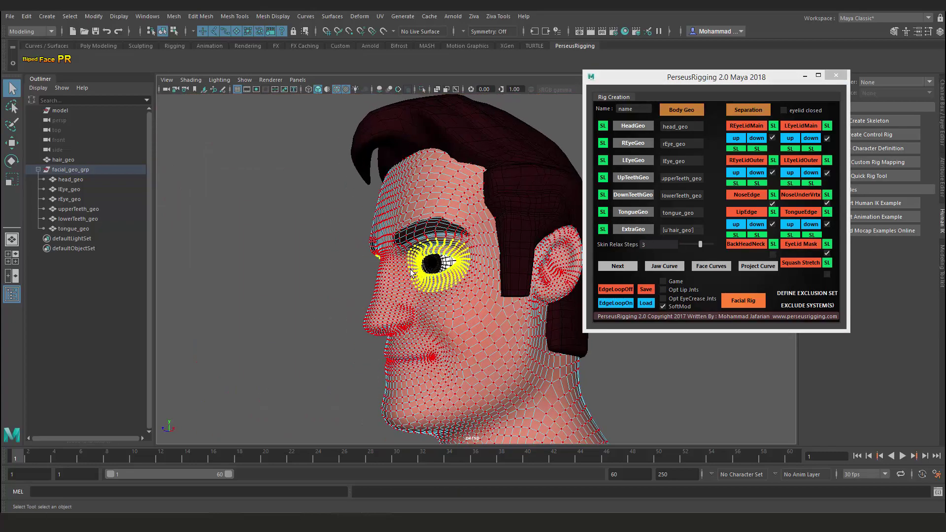
right_click_drag(446, 324, 409, 242, "alt")
left_click_drag(409, 244, 394, 297, "alt")
key("F8")
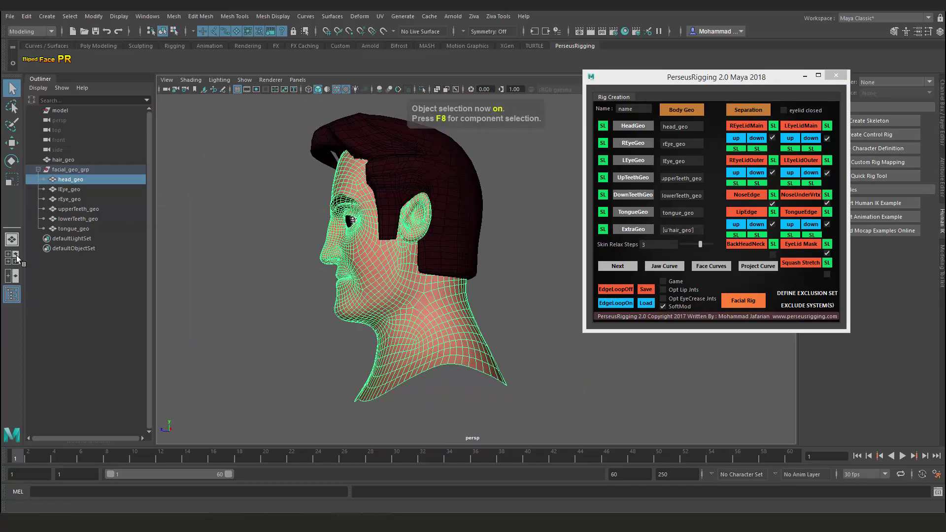
key("space")
key("space")
middle_click_drag(444, 117, 410, 116, "alt")
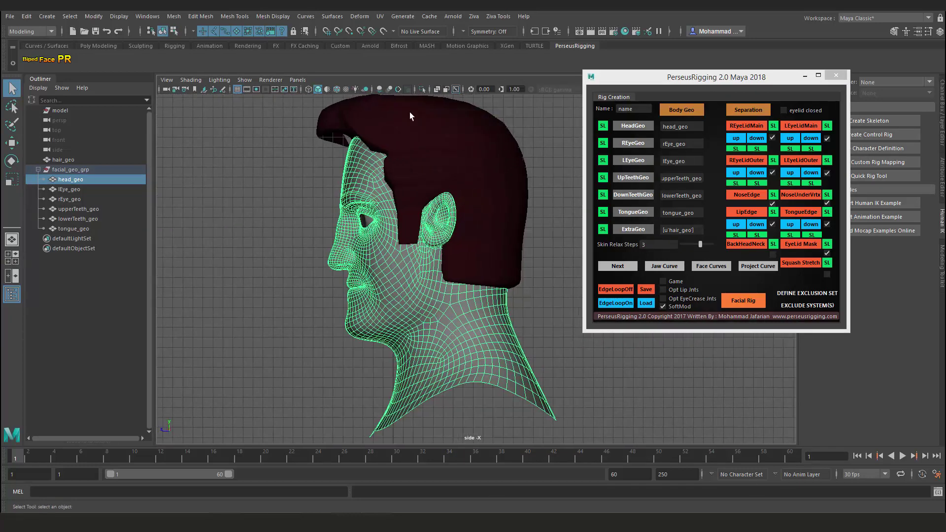
left_click(422, 89)
middle_click_drag(476, 134, 457, 146, "alt")
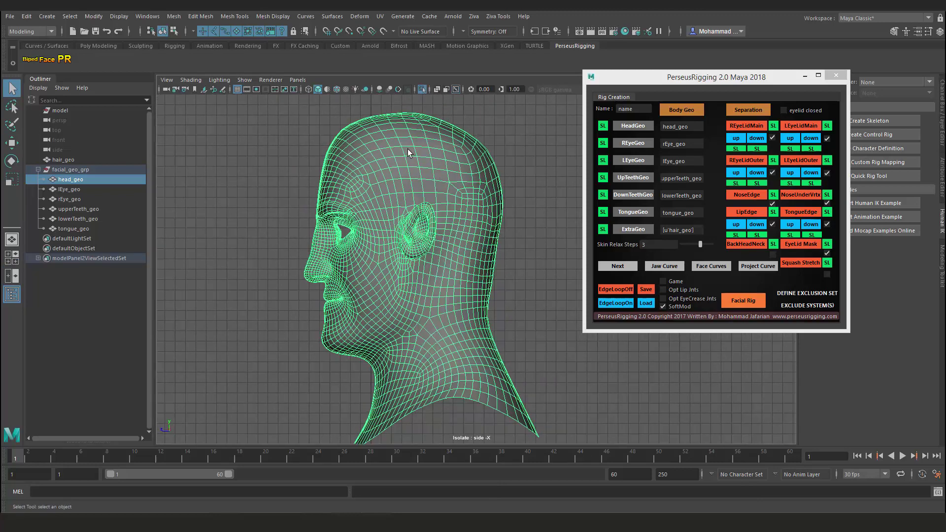
Lasso-select all head vertices above the neck and jawline and register them as Squash Stretch.
key("F9")
left_click(14, 106)
mouse_move(490, 113)
left_mouse_down()
mouse_move(533, 194)
mouse_move(525, 305)
mouse_move(481, 309)
mouse_move(326, 365)
mouse_move(276, 107)
mouse_move(489, 113)
left_mouse_up()
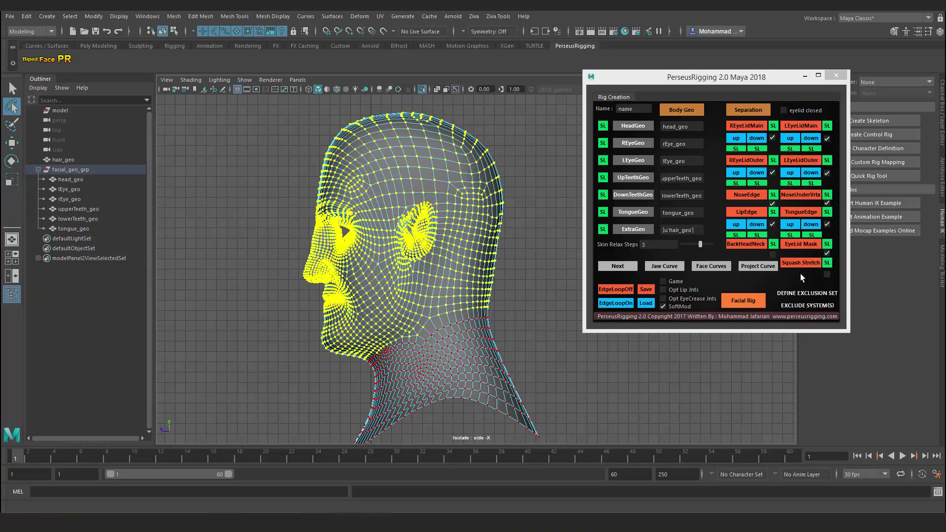
left_click(826, 274)
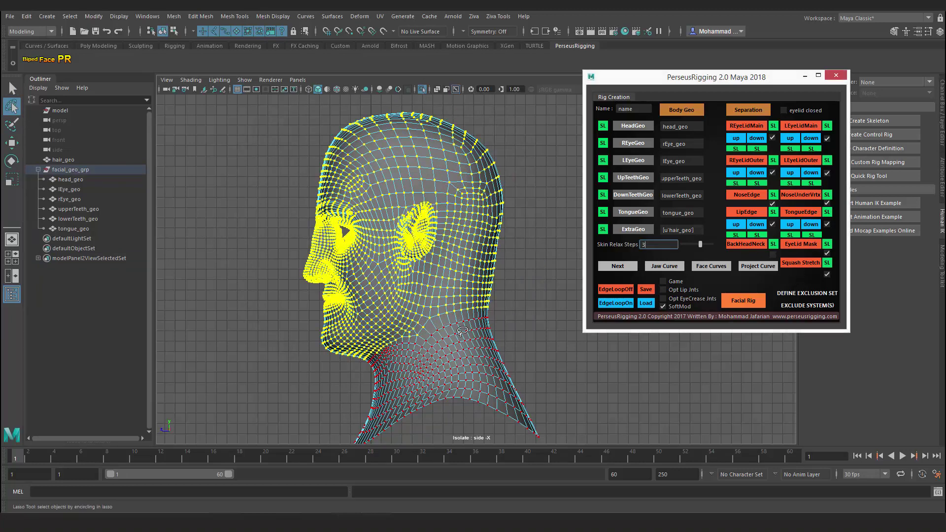
Select a vertex on the inner mouth cavity in wireframe display and grow the selection across its upper and rear surface.
middle_click_drag(462, 331, 439, 297, "alt")
right_click_drag(439, 297, 498, 315, "alt")
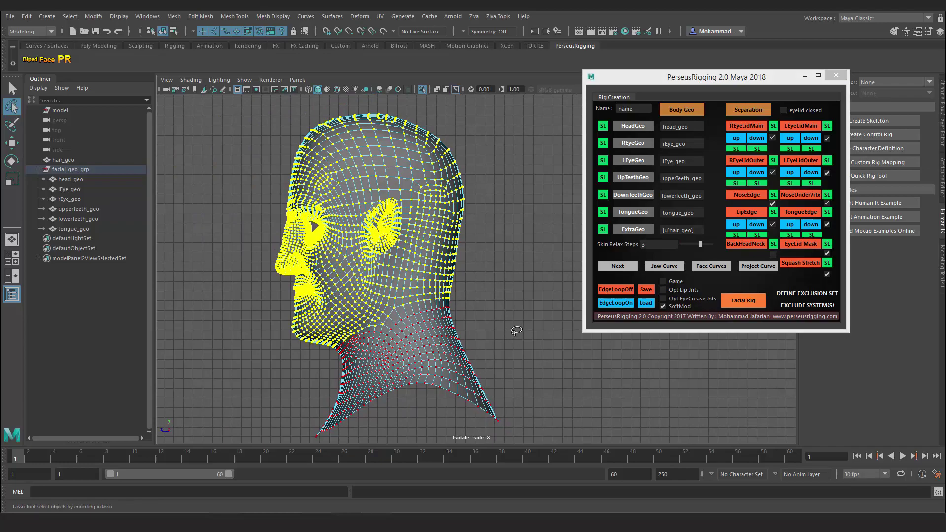
scroll(402, 324, "up", 6)
key("4")
scroll(379, 192, "up", 2)
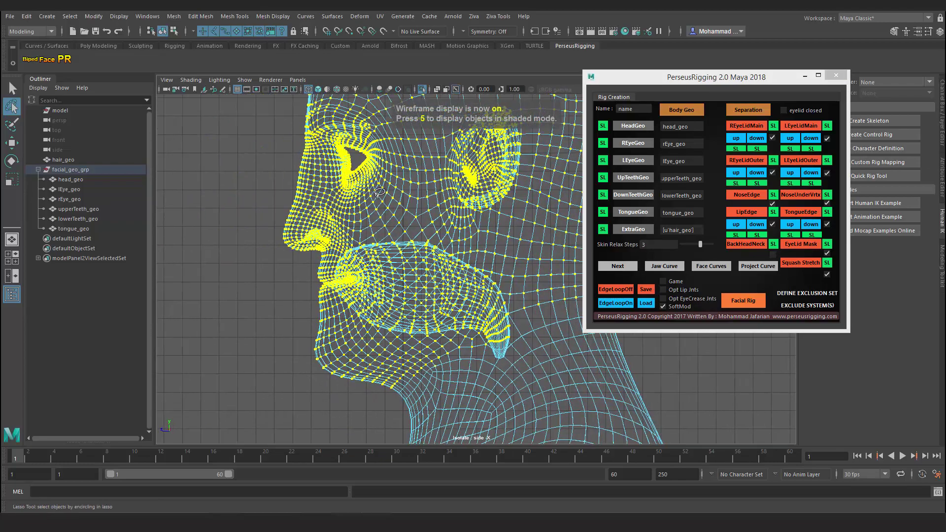
scroll(379, 192, "up", 6)
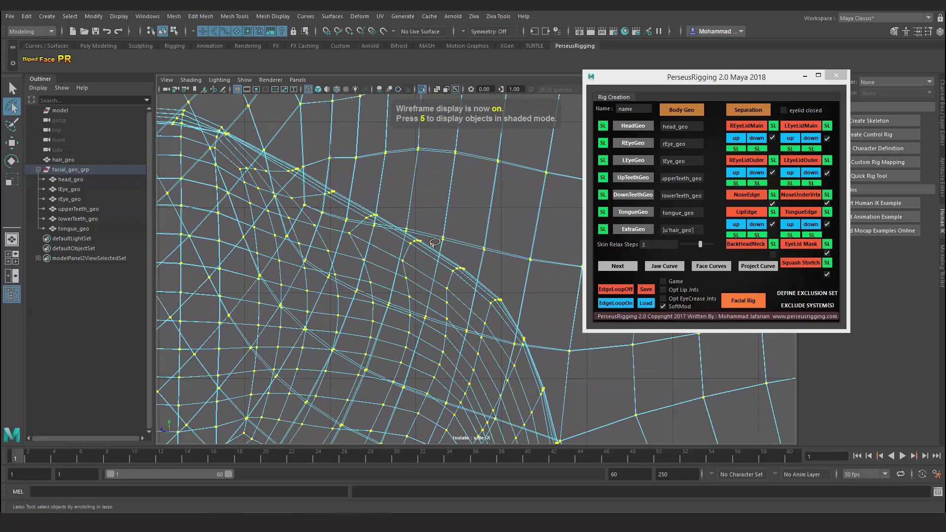
scroll(423, 224, "down", 10)
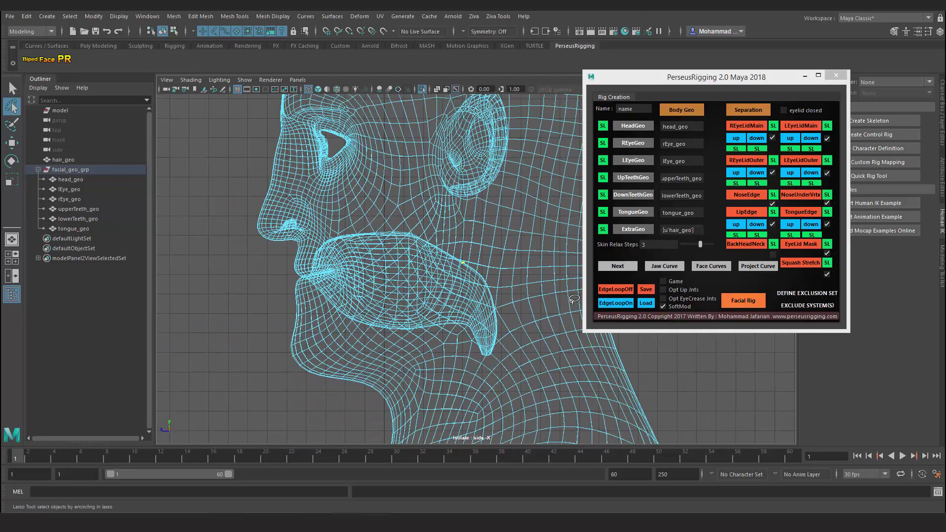
key("shift+period")
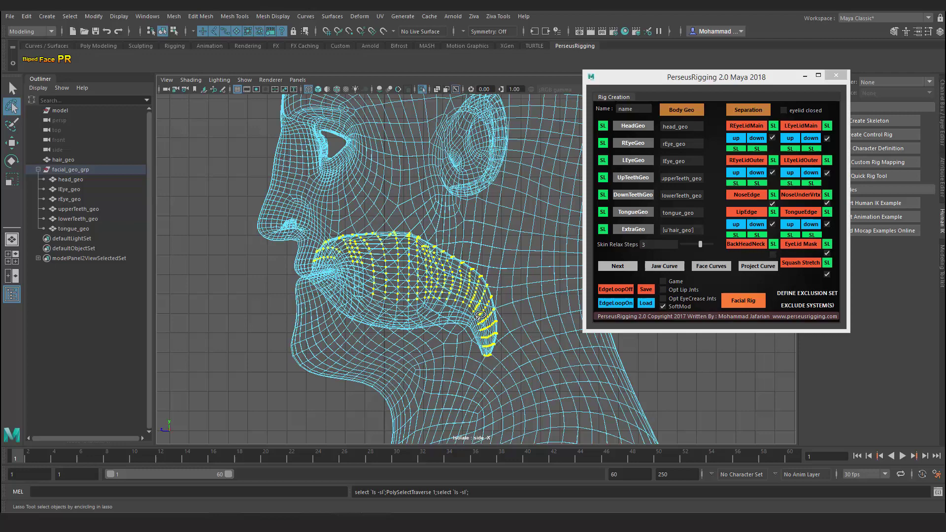
Add the vertices of the back of the head, ear and neck to the selection and register them as BackHeadNeck.
scroll(481, 316, "down", 1)
middle_click_drag(480, 315, 426, 305, "alt")
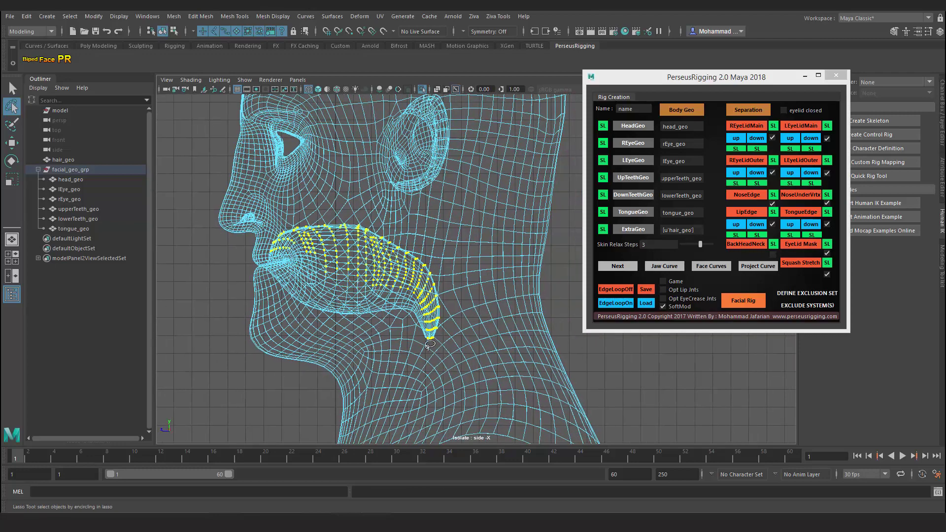
scroll(430, 344, "down", 8)
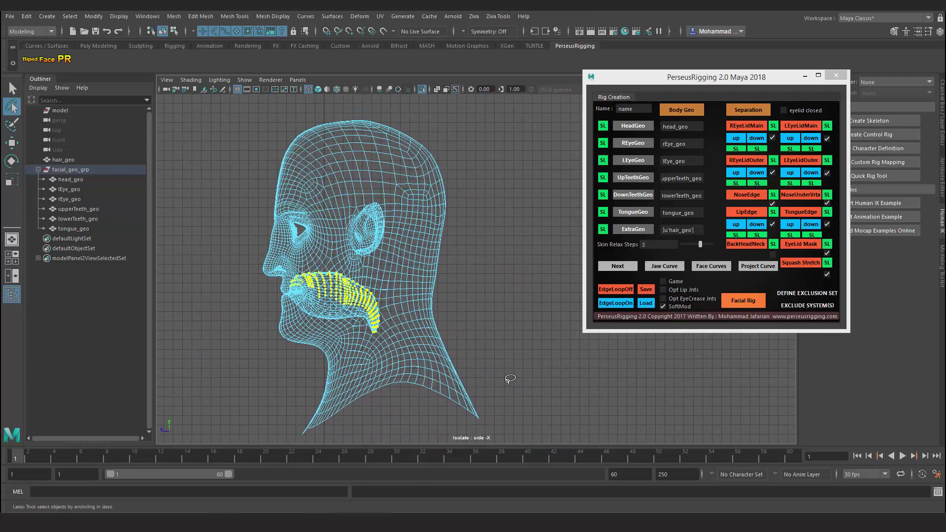
mouse_move(508, 402)
left_mouse_down()
mouse_move(439, 441)
mouse_move(227, 421)
mouse_move(349, 330)
mouse_move(368, 288)
mouse_move(324, 228)
mouse_move(309, 168)
mouse_move(258, 95)
mouse_move(589, 148)
mouse_move(586, 276)
mouse_move(625, 337)
mouse_move(597, 357)
mouse_move(545, 365)
mouse_move(464, 353)
mouse_move(476, 329)
mouse_move(511, 325)
left_mouse_up()
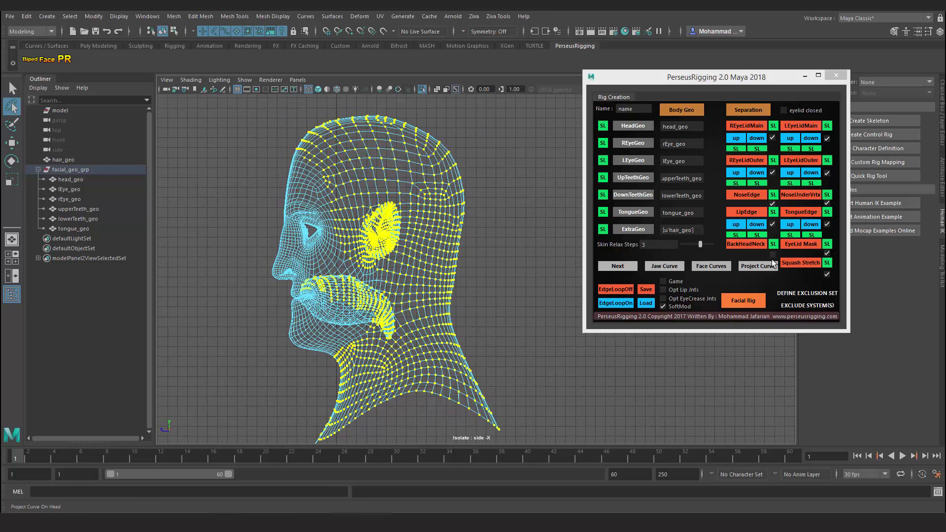
left_click(747, 245)
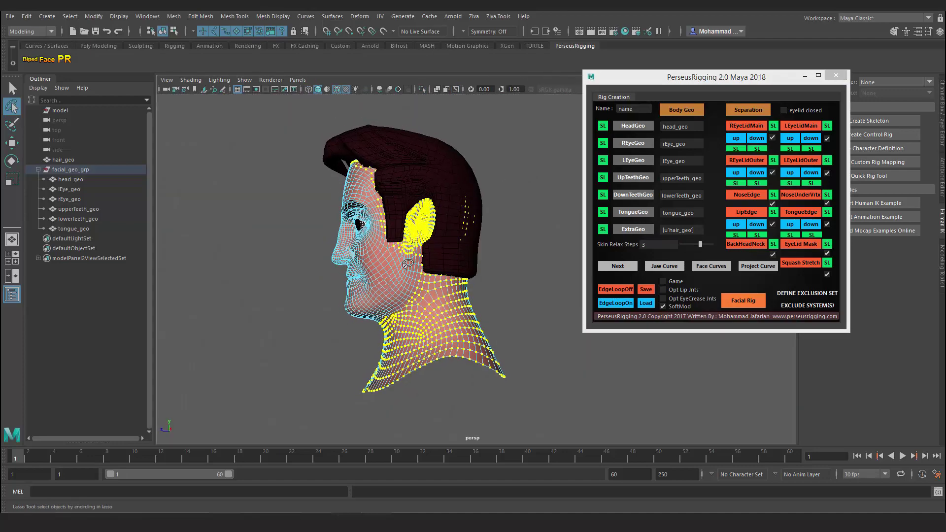
Return to object selection, clear the vertex selection and frame the head in a three-quarter perspective view.
scroll(407, 265, "up", 1)
left_click_drag(407, 264, 447, 274, "alt")
key("F8")
key("F8")
left_click(496, 269)
scroll(446, 286, "down", 1)
key("q")
scroll(407, 276, "down", 1)
scroll(448, 275, "up", 1)
middle_click_drag(447, 274, 450, 316, "alt")
left_click_drag(450, 317, 458, 286, "alt")
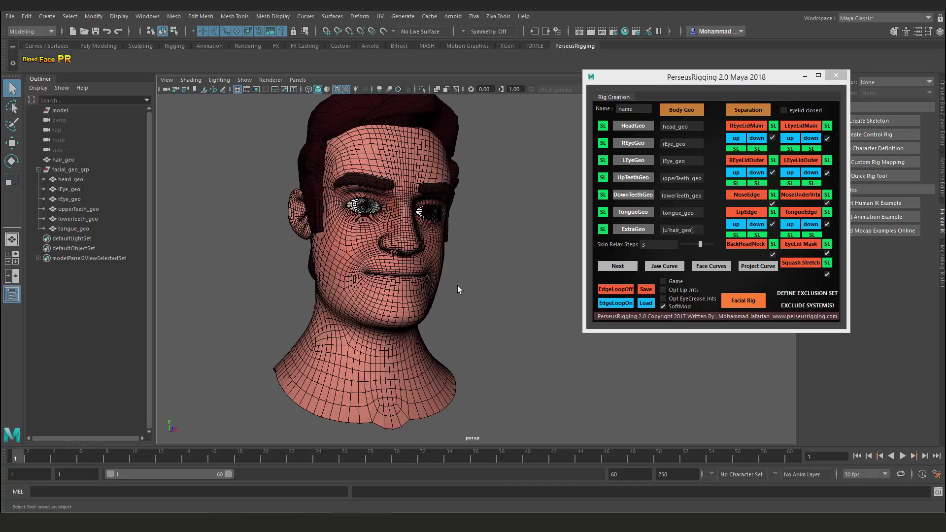
scroll(457, 286, "up", 1)
middle_click_drag(458, 287, 489, 330, "alt")
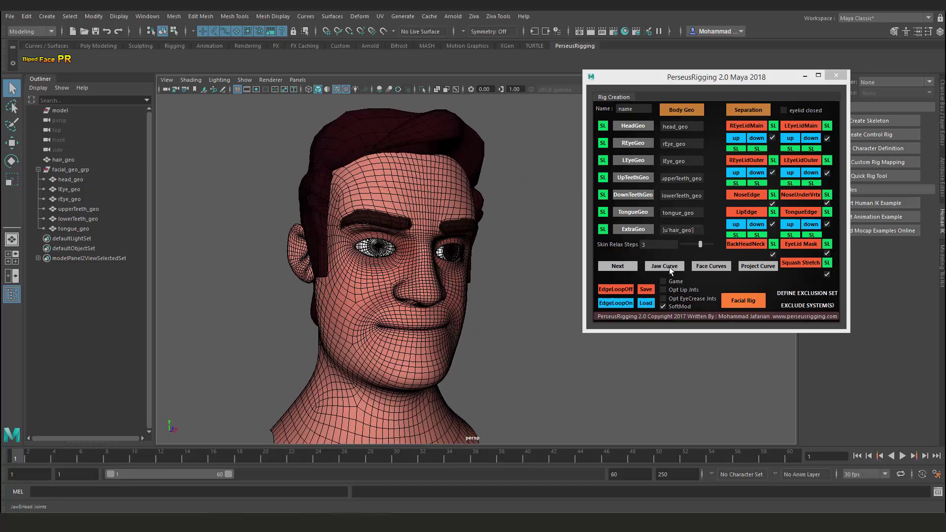
Create the jaw curve and move the whole curve forward in the side view, in front of the lips.
left_click(665, 266)
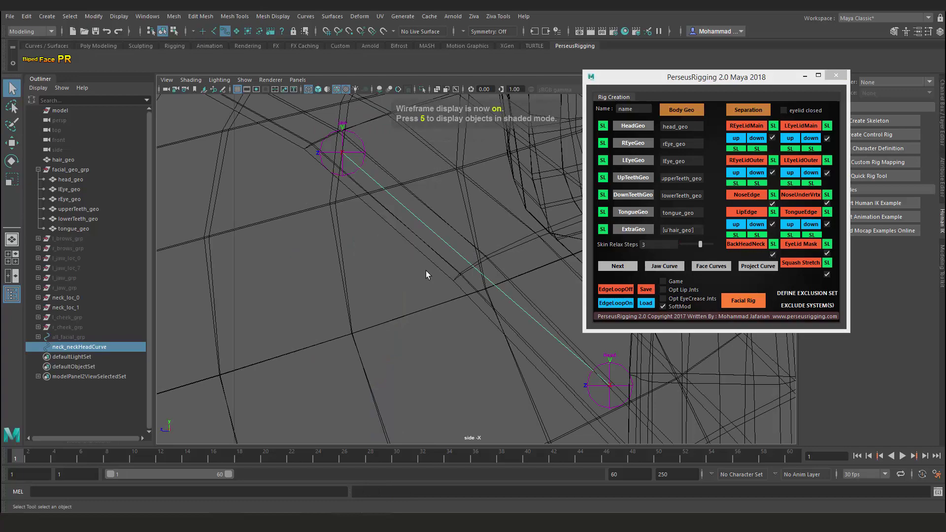
key("w")
scroll(450, 285, "down", 6)
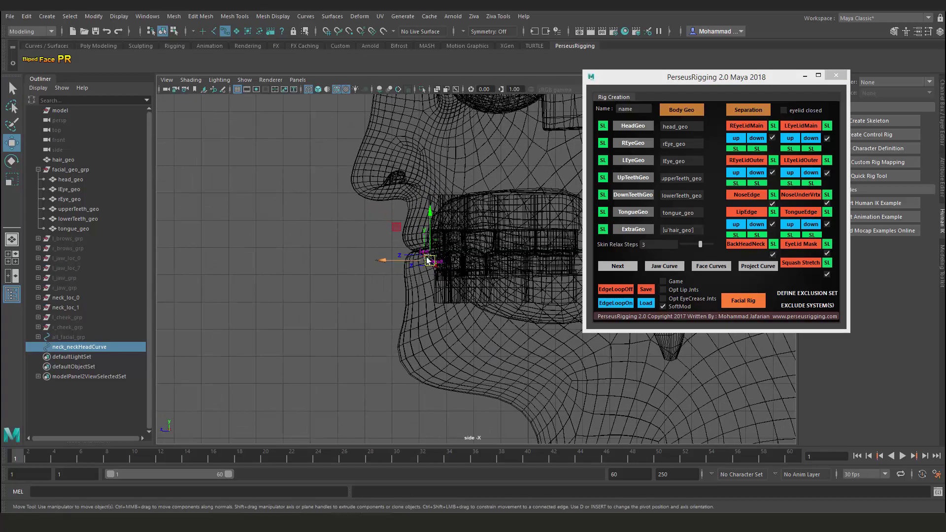
left_click_drag(428, 260, 365, 252)
scroll(296, 196, "up", 5)
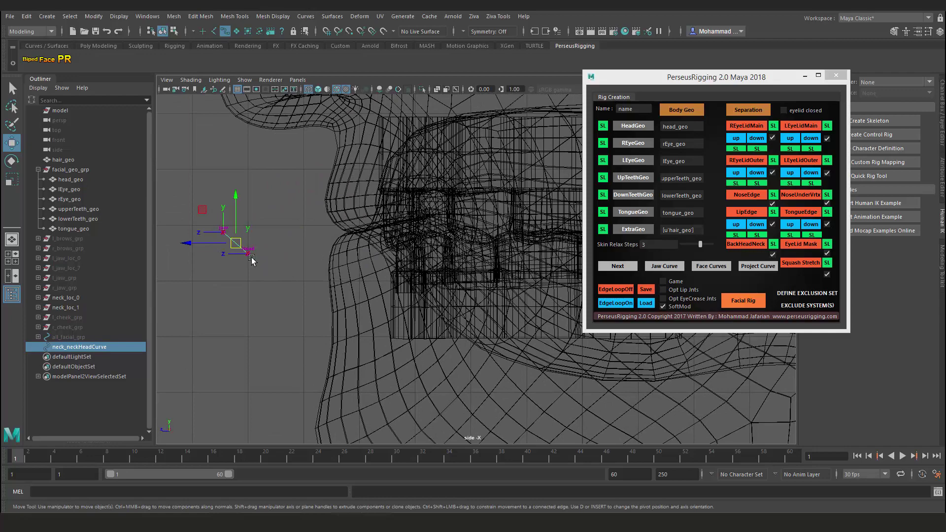
Switch to component selection and move one curve point back to the jaw hinge area below the ear.
key("F8")
scroll(229, 210, "down", 6)
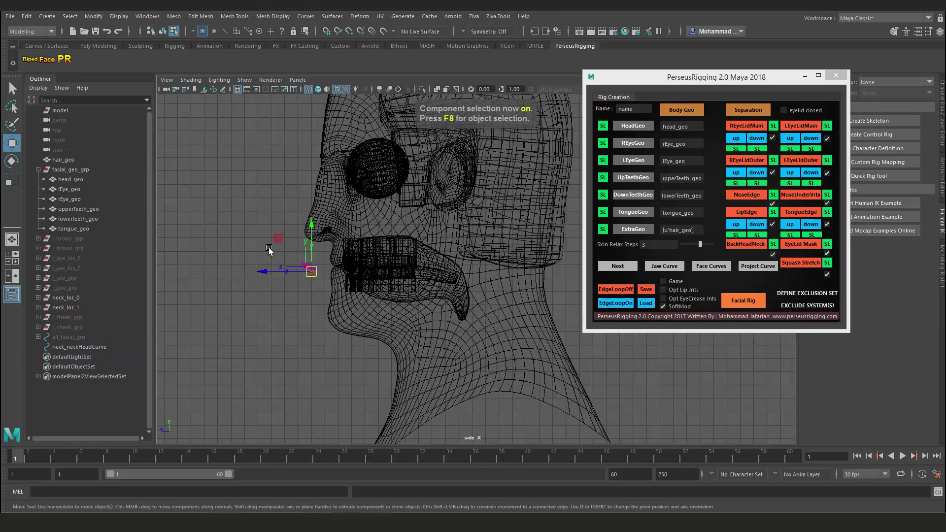
left_click_drag(278, 238, 445, 234)
scroll(393, 286, "up", 3)
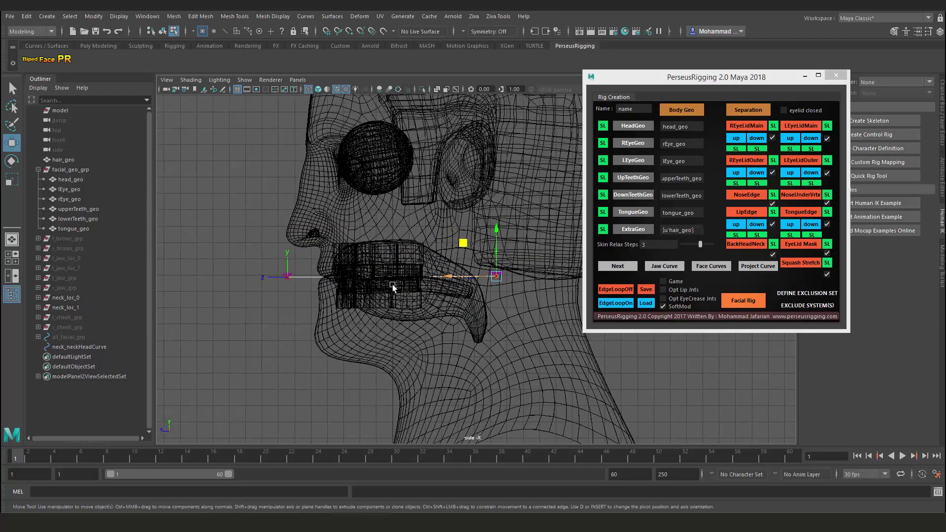
scroll(376, 283, "up", 1)
middle_click_drag(376, 283, 359, 292, "alt")
Move the jaw curve's front point from before the lips to just behind the teeth.
left_click(248, 288)
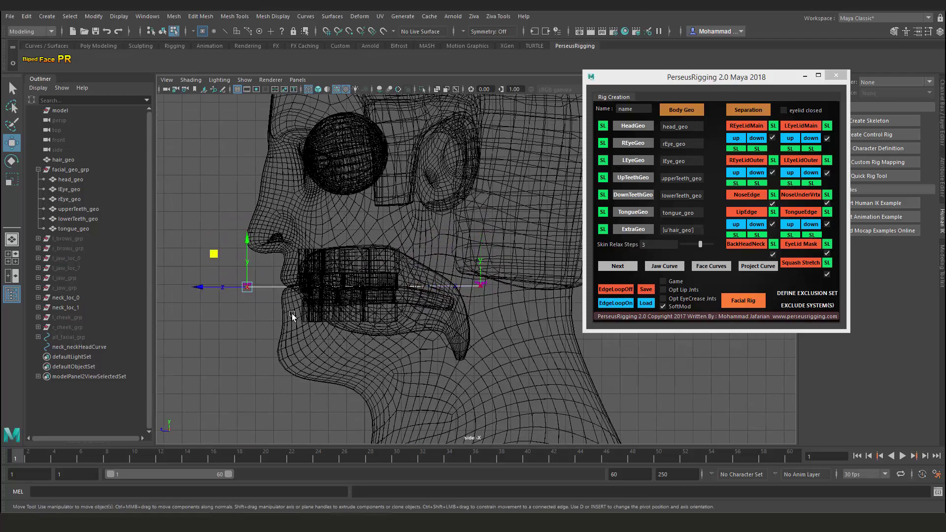
middle_click_drag(292, 313, 328, 323, "alt")
scroll(328, 322, "up", 1)
left_click_drag(260, 281, 424, 258)
middle_click_drag(442, 302, 398, 284, "alt")
scroll(399, 283, "up", 2)
left_click_drag(365, 246, 347, 254)
middle_click_drag(532, 284, 516, 274, "alt")
Fine-tune the rear and front points of the jaw curve so it lies between the back teeth and the jaw hinge.
scroll(516, 273, "down", 3)
left_click(484, 291)
left_click_drag(453, 257, 443, 236)
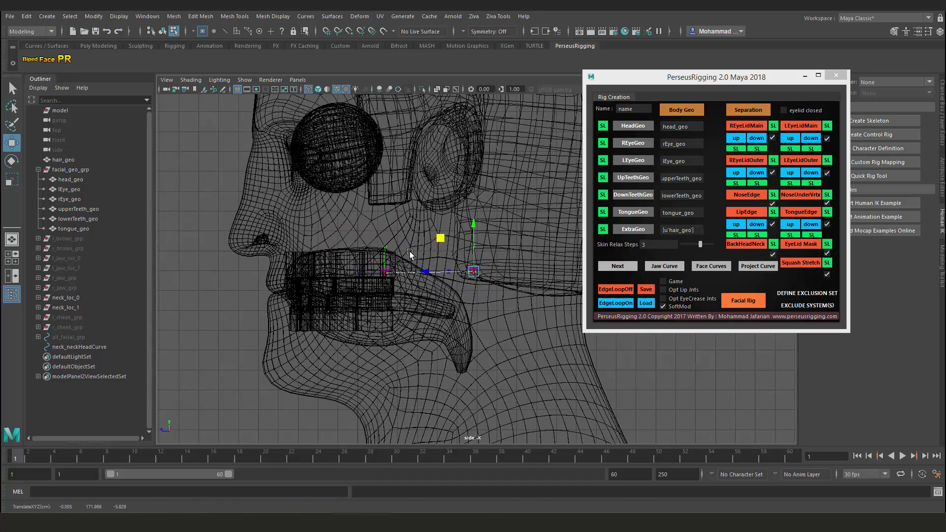
left_click(388, 273)
left_click_drag(352, 241, 356, 241)
scroll(427, 296, "up", 1)
middle_click_drag(432, 294, 427, 303, "alt")
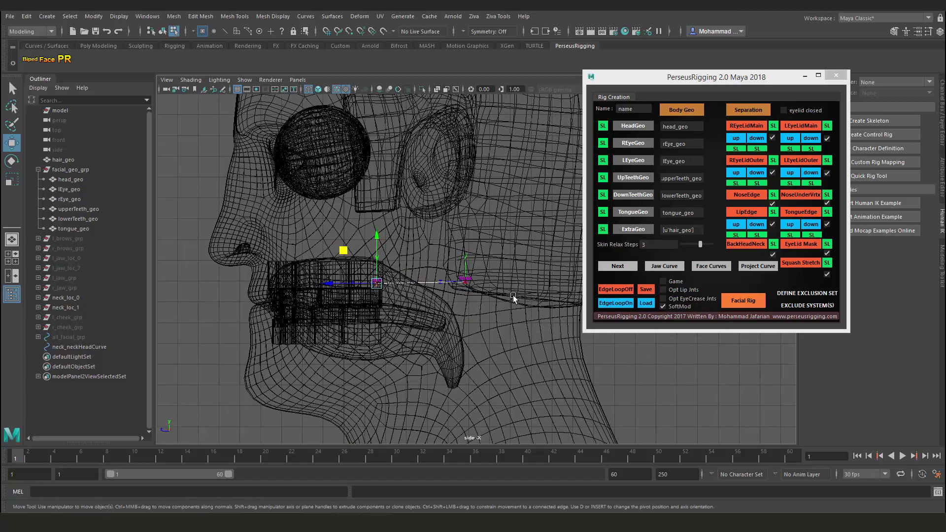
Create the face curves and frame them over the face in the shaded front view.
left_click(708, 268)
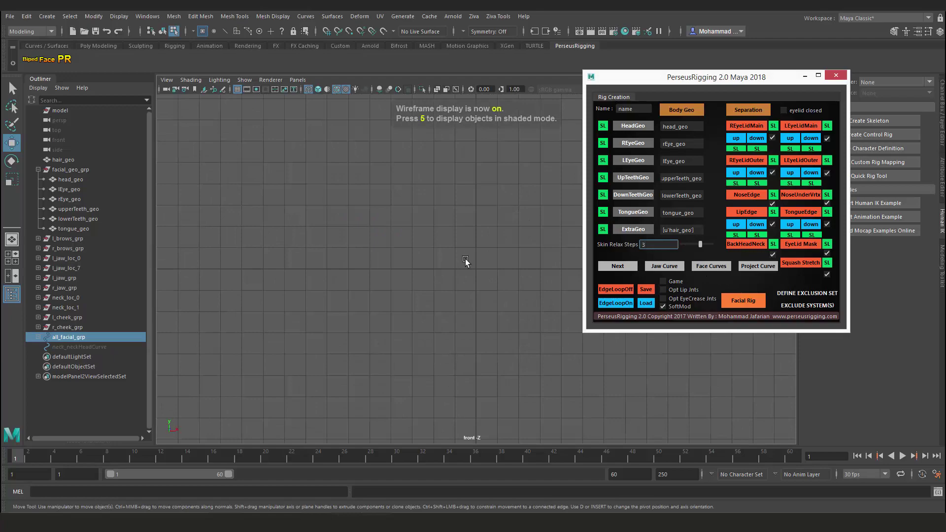
key("f")
right_click_drag(471, 257, 410, 267, "alt")
middle_click_drag(410, 267, 398, 293, "alt")
key("5")
scroll(485, 376, "up", 3)
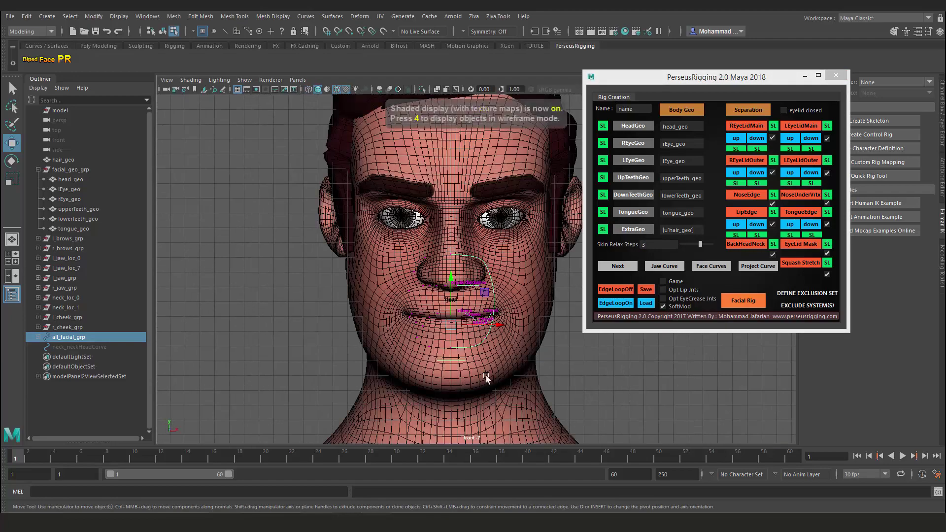
Scale the all_facial_grp curves up so the outline spans the face from chin to hairline.
key("r")
scroll(463, 318, "up", 2)
scroll(463, 317, "down", 1)
left_click_drag(429, 302, 428, 281)
key("w")
middle_click_drag(515, 333, 505, 330, "alt")
key("r")
left_click_drag(462, 325, 467, 330)
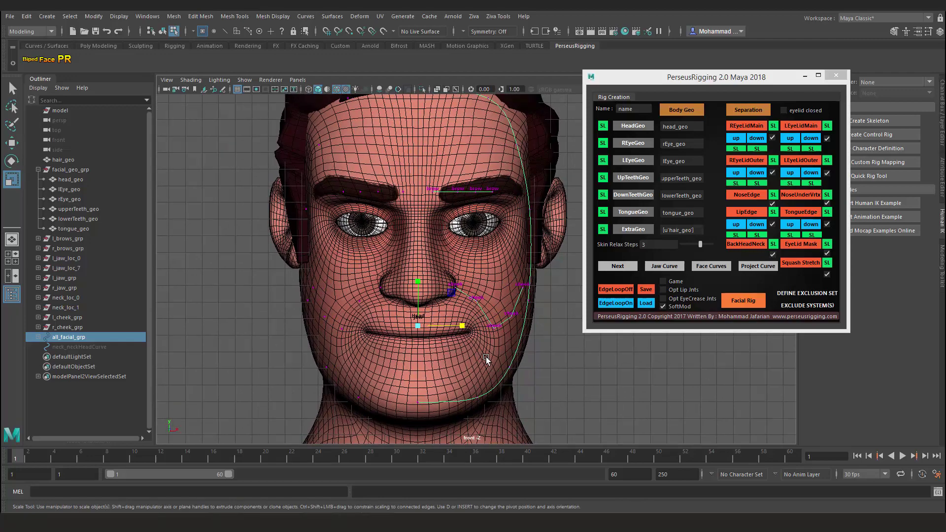
Switch to component selection and reposition the cheek guide points around one cheek, raising the innermost point beside the nose.
key("F8")
left_click(479, 394)
key("w")
left_click_drag(455, 290, 450, 266)
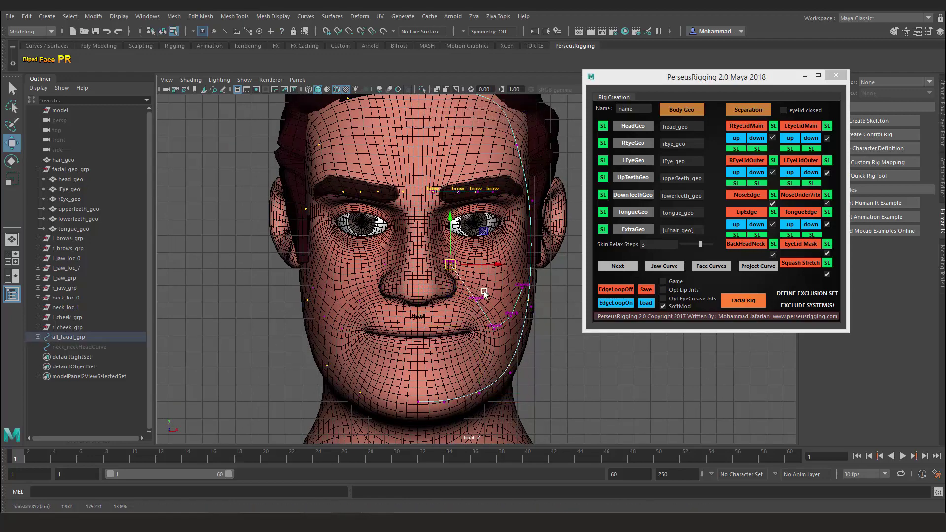
left_click_drag(477, 301, 484, 292)
left_click_drag(494, 329, 495, 332)
left_click_drag(512, 316, 512, 267)
left_click(521, 290)
Place the brow guide points along the same side's eyebrow, from its outer end to its inner end.
middle_click_drag(513, 269, 466, 364, "alt")
right_click_drag(465, 364, 596, 428, "alt")
left_click_drag(428, 302, 454, 281)
left_click_drag(374, 302, 404, 300)
left_click_drag(329, 302, 355, 304)
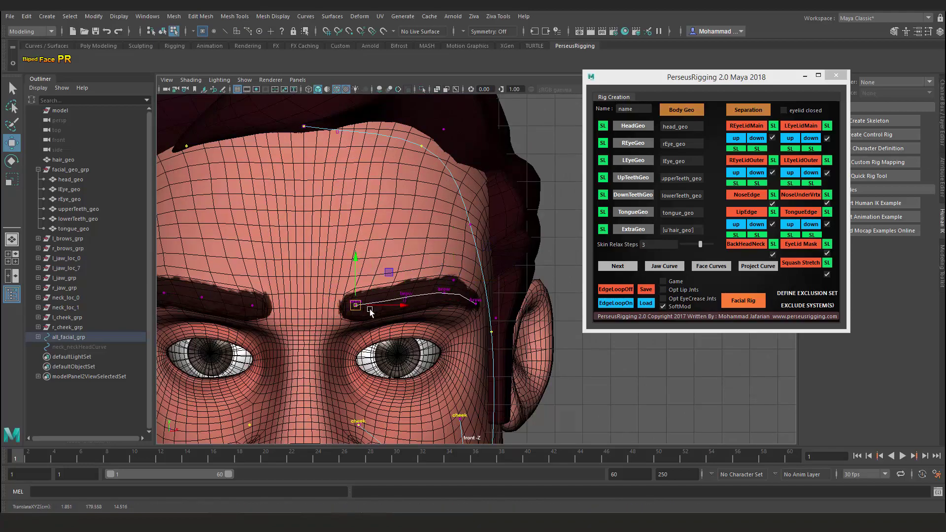
Adjust the face outline curve's top point at the hairline and its side point at the temple.
right_click_drag(399, 246, 381, 207, "alt")
middle_click_drag(382, 207, 416, 249, "alt")
left_click(355, 183)
left_click_drag(356, 151, 355, 157)
right_click_drag(473, 242, 428, 213, "alt")
middle_click_drag(428, 213, 366, 149, "alt")
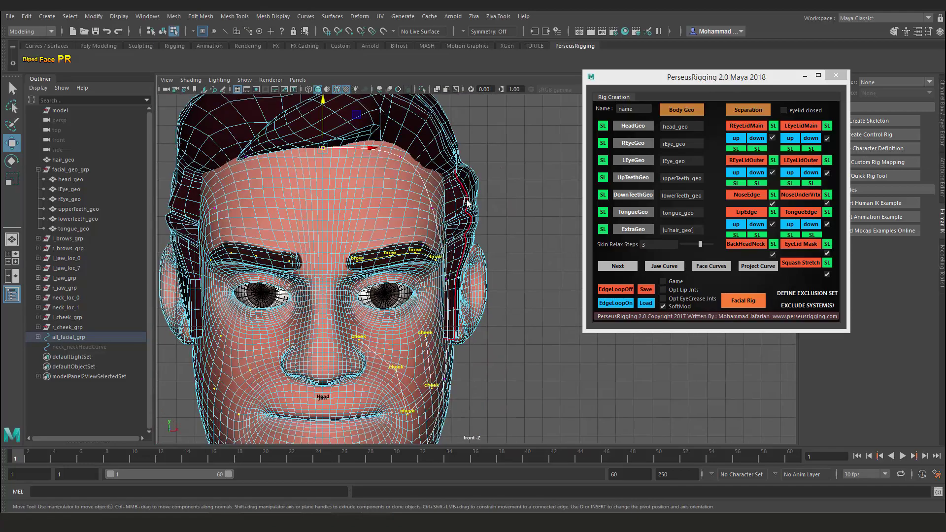
left_click(436, 208)
left_click_drag(438, 209, 452, 204)
Project the facial curves onto the head mesh and bring the side of the face into perspective view.
middle_click_drag(523, 382, 531, 296, "alt")
right_click_drag(531, 295, 708, 340, "alt")
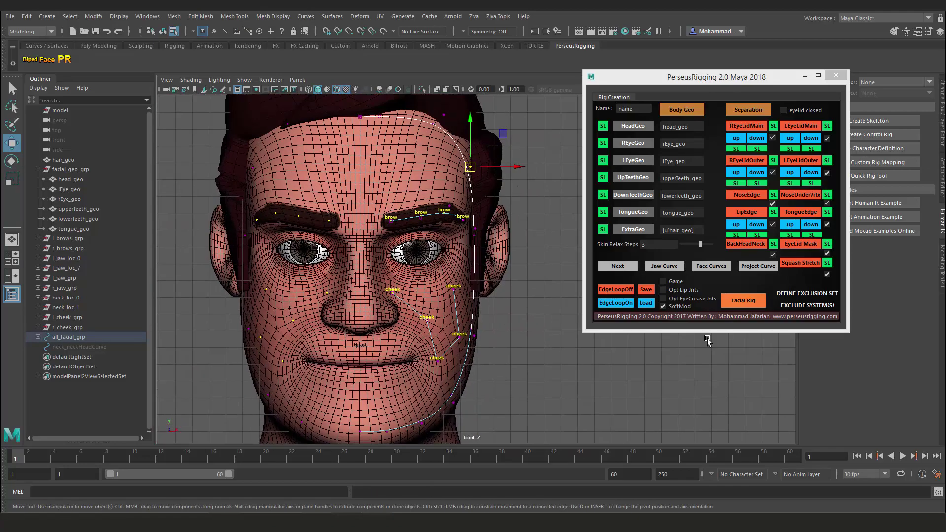
left_click(758, 268)
right_click_drag(500, 287, 485, 282, "alt")
left_click_drag(484, 282, 377, 282, "alt")
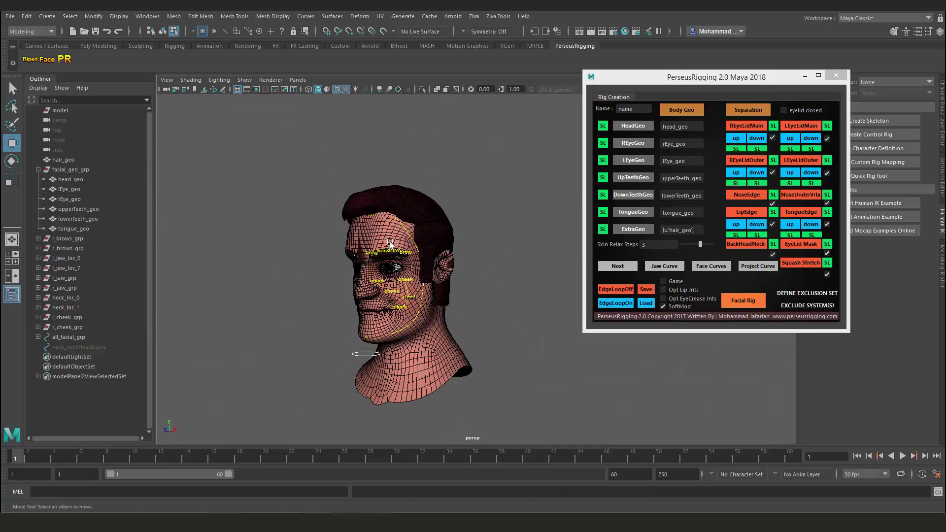
right_click_drag(377, 283, 448, 327, "alt")
middle_click_drag(448, 327, 428, 320, "alt")
right_click_drag(429, 321, 399, 301, "alt")
left_click_drag(398, 302, 386, 273, "alt")
right_click_drag(385, 274, 419, 291, "alt")
Adjust the projected face outline points along the temple and in front of the ear.
left_click(359, 215)
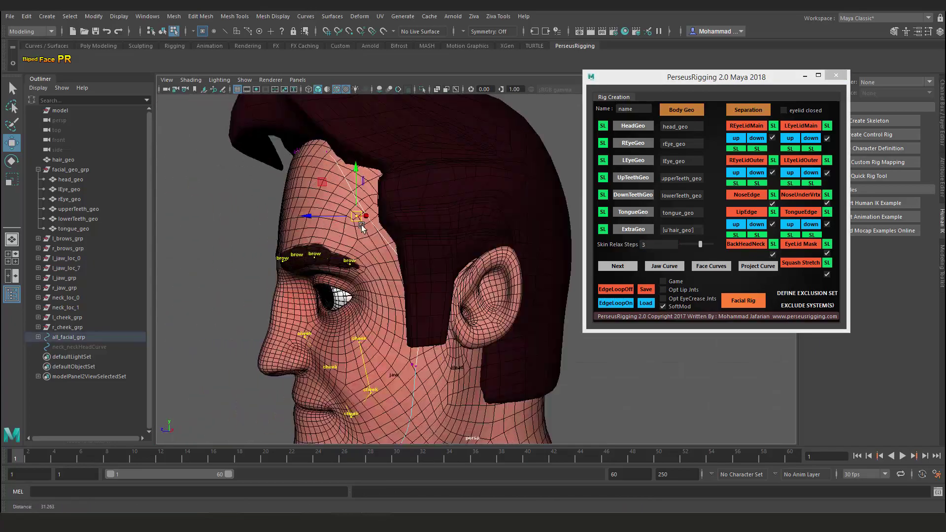
left_click_drag(346, 176, 441, 165)
left_click_drag(476, 154, 419, 206)
right_click_drag(473, 296, 451, 291, "alt")
middle_click_drag(451, 291, 447, 242, "alt")
mouse_move(448, 243)
left_mouse_down("alt")
mouse_move(478, 328)
mouse_move(430, 300)
mouse_move(471, 297)
left_mouse_up("alt")
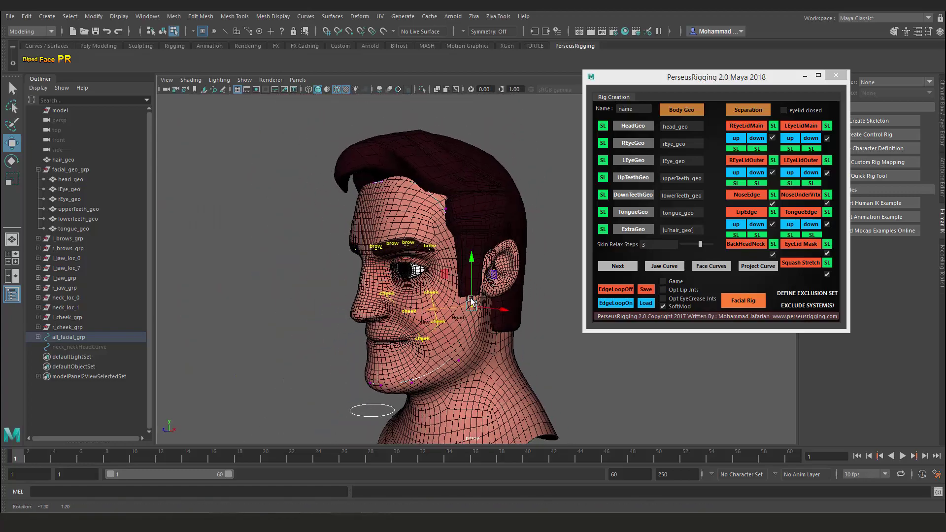
Check the projected cheek curve against the head mesh in wireframe and shaded display.
key("F8")
left_click(473, 266)
key("5")
mouse_move(471, 298)
right_mouse_down("alt")
mouse_move(497, 310)
mouse_move(447, 239)
right_mouse_up("alt")
key("4")
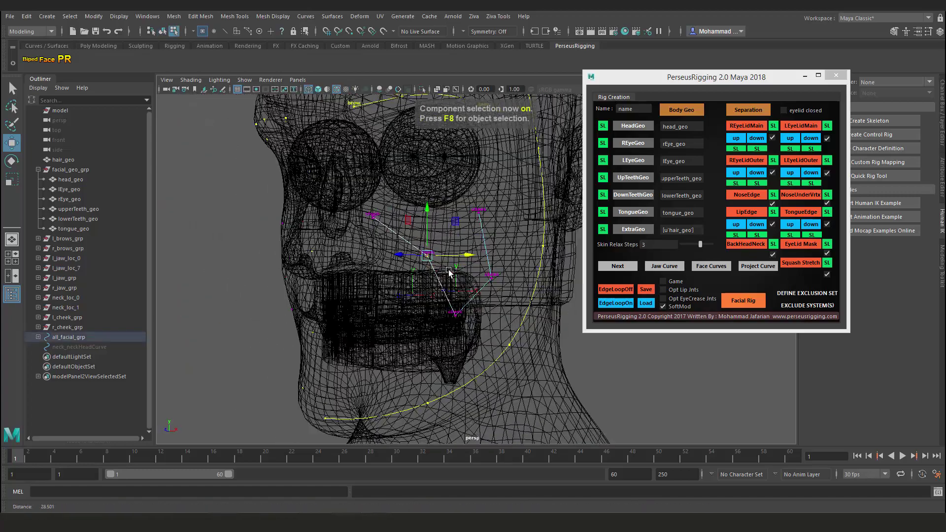
key("5")
left_click_drag(447, 240, 424, 247, "alt")
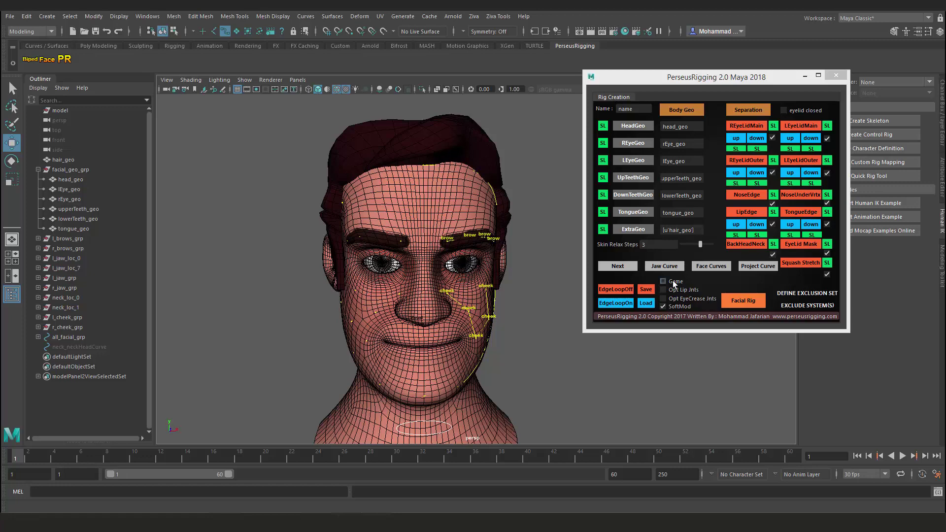
Switch the Game option on and off again, and enable Opt Lip Jnts and Opt EyeCrease Jnts.
left_click(670, 280)
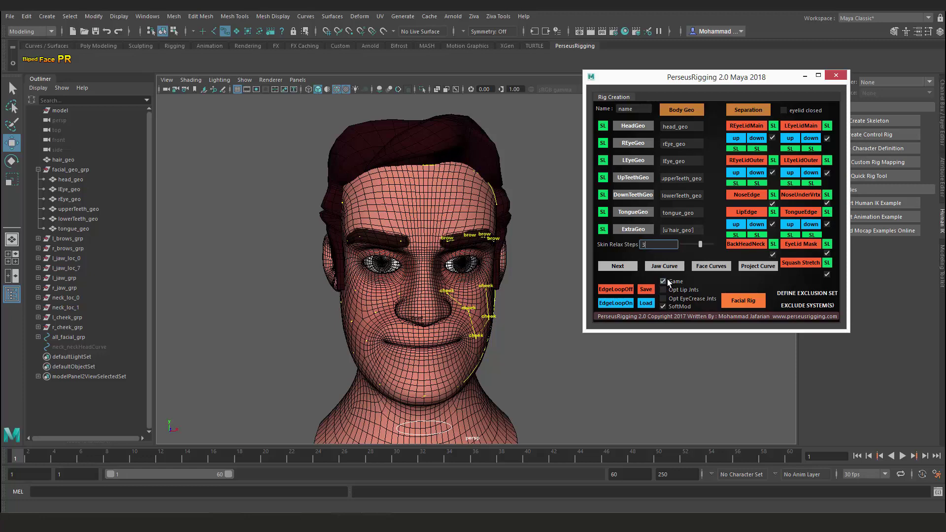
left_click(667, 279)
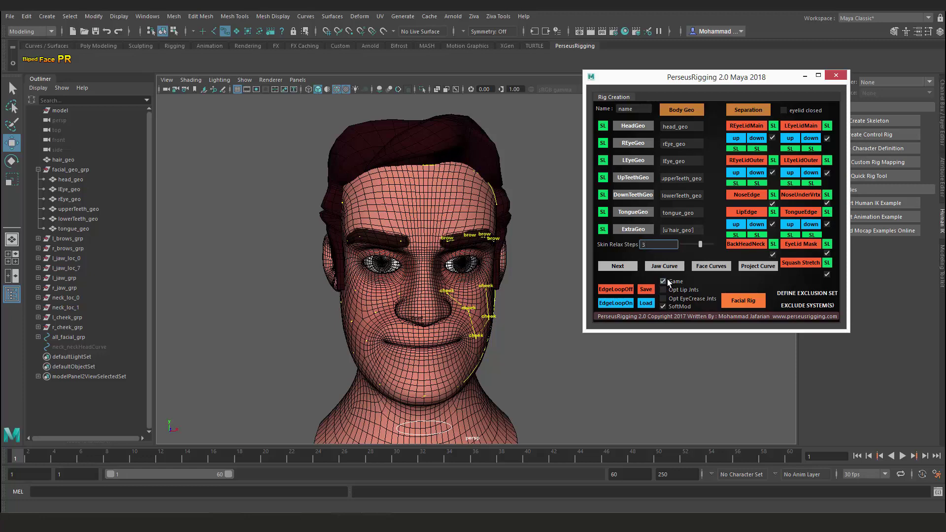
left_click(690, 292)
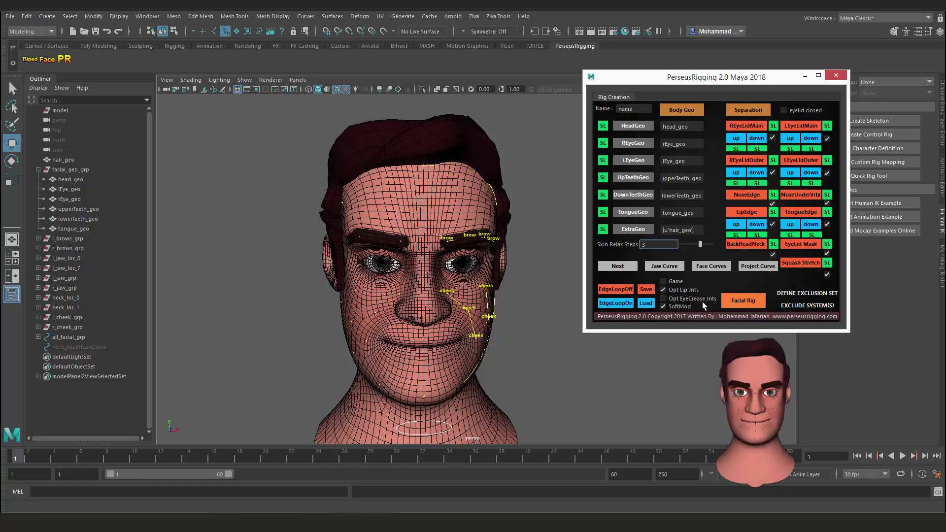
left_click(701, 300)
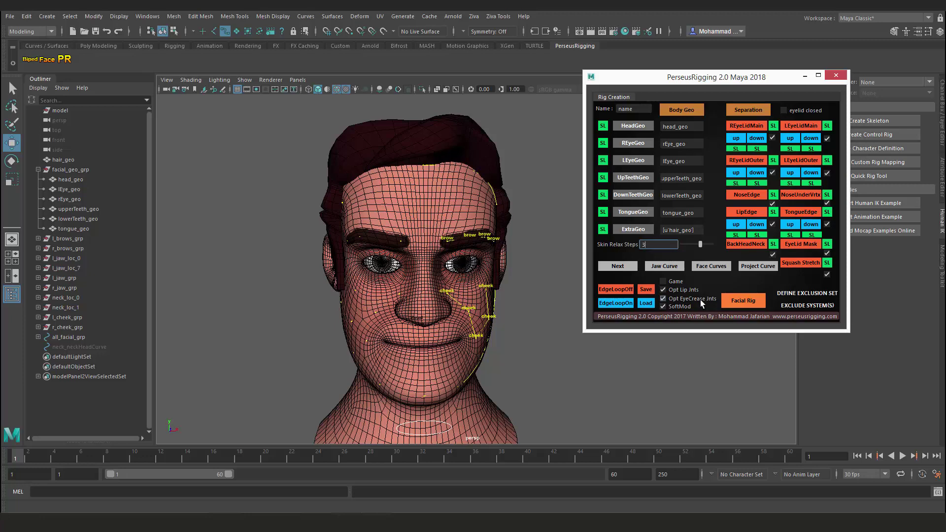
Build the facial rig with Skin Relax Steps at 3, saving the settings in the data folder as faceNew.
left_click_drag(700, 244, 726, 244)
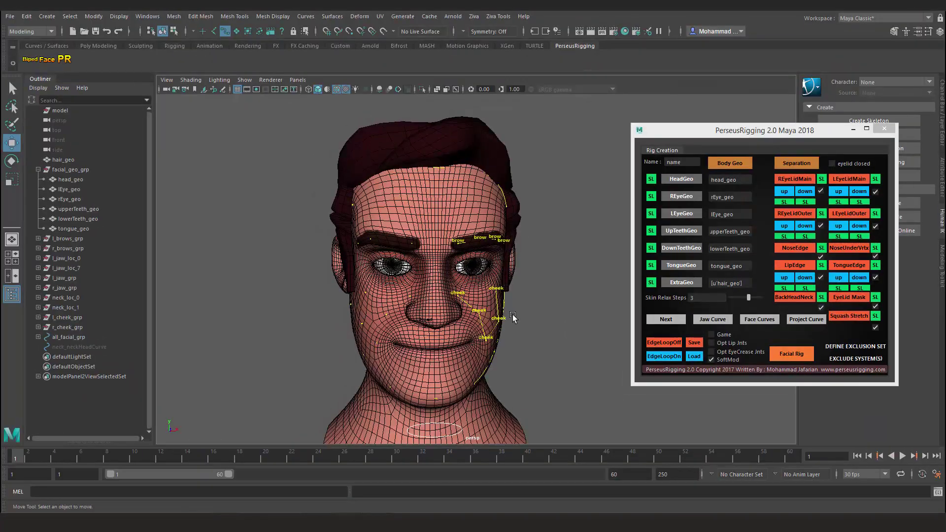
left_click_drag(512, 316, 523, 299, "alt")
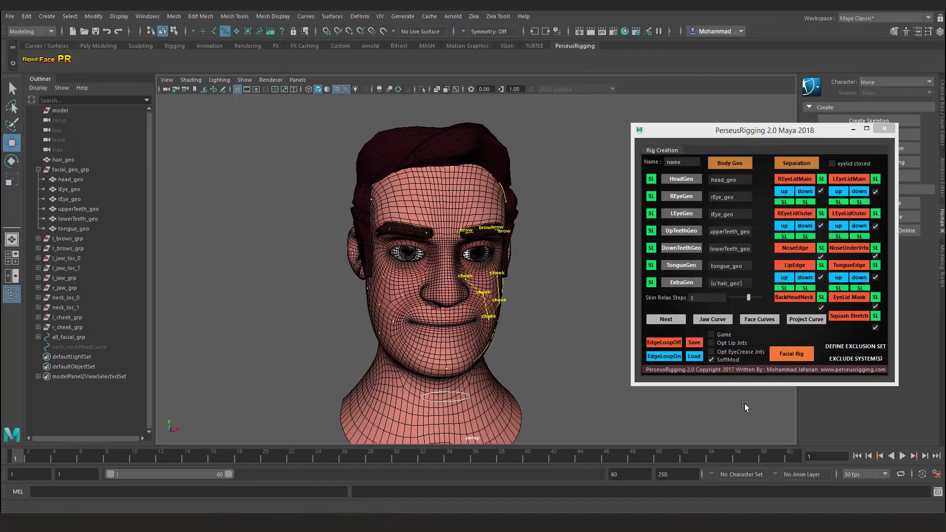
left_click(792, 353)
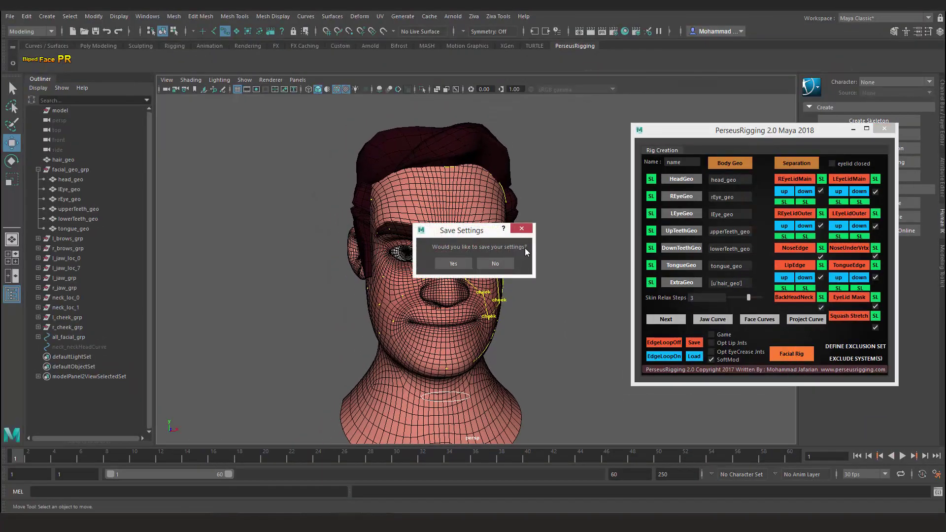
left_click(453, 264)
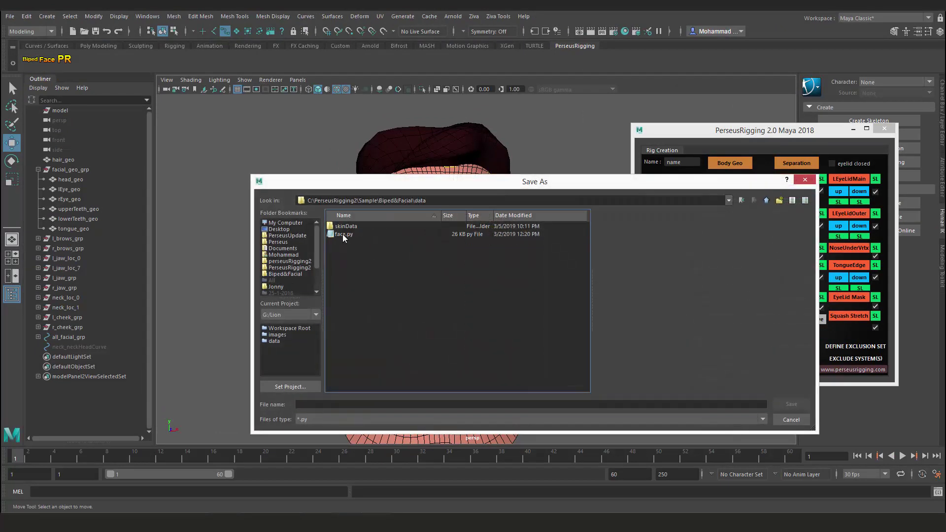
left_click(343, 404)
type("face")
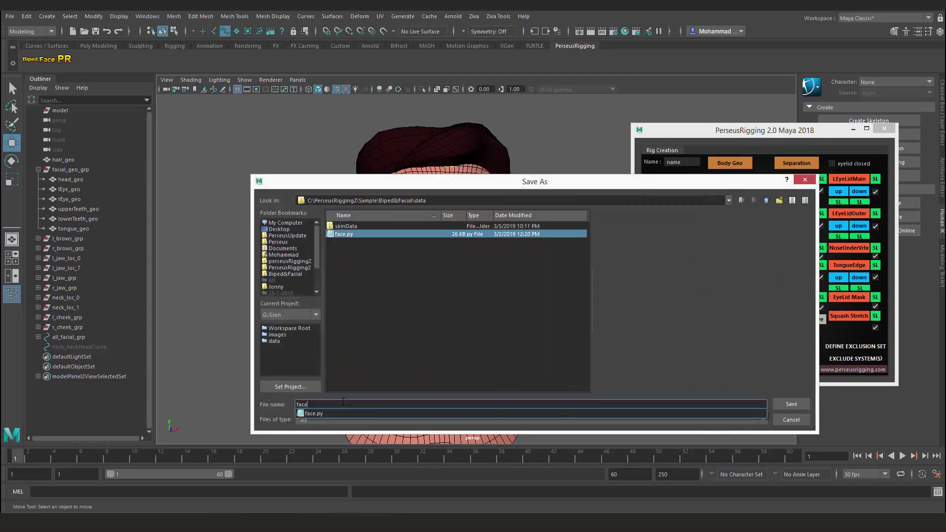
type("New")
left_click(783, 404)
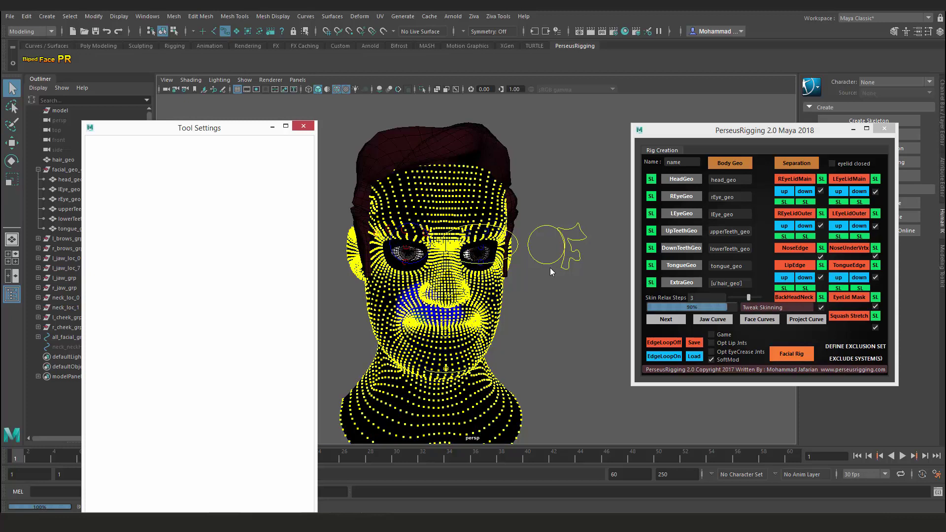
Close the Tool Settings window, minimize the PerseusRigging window and frame the rigged face.
left_click(304, 126)
key("q")
scroll(458, 289, "down", 1)
left_click_drag(458, 290, 498, 317, "alt")
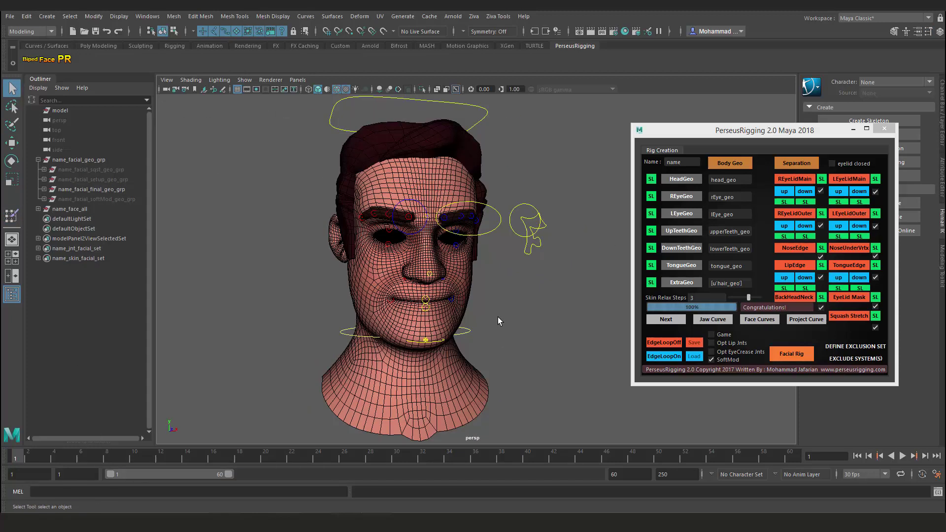
left_click(853, 130)
scroll(443, 237, "up", 3)
left_click_drag(444, 234, 415, 241, "alt")
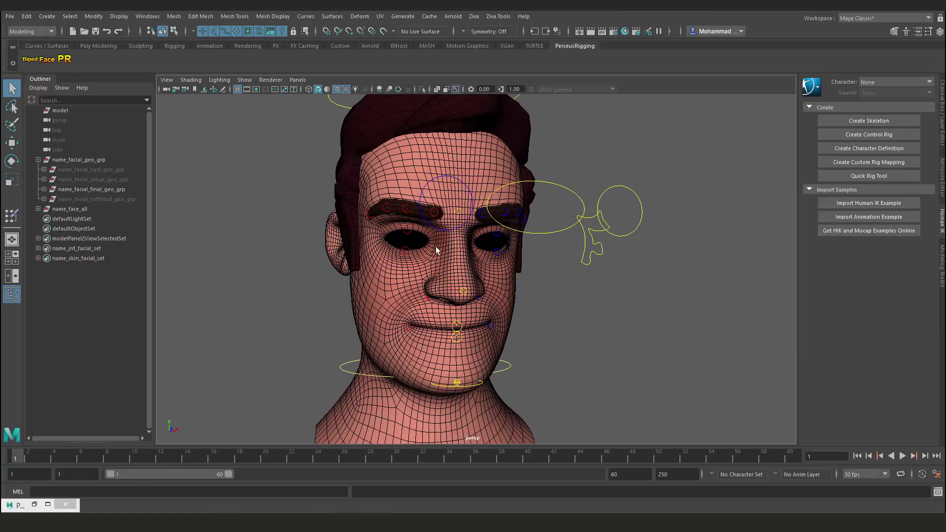
Open the UV Editor for both eye meshes to refresh their textures, and close it.
left_click(421, 244)
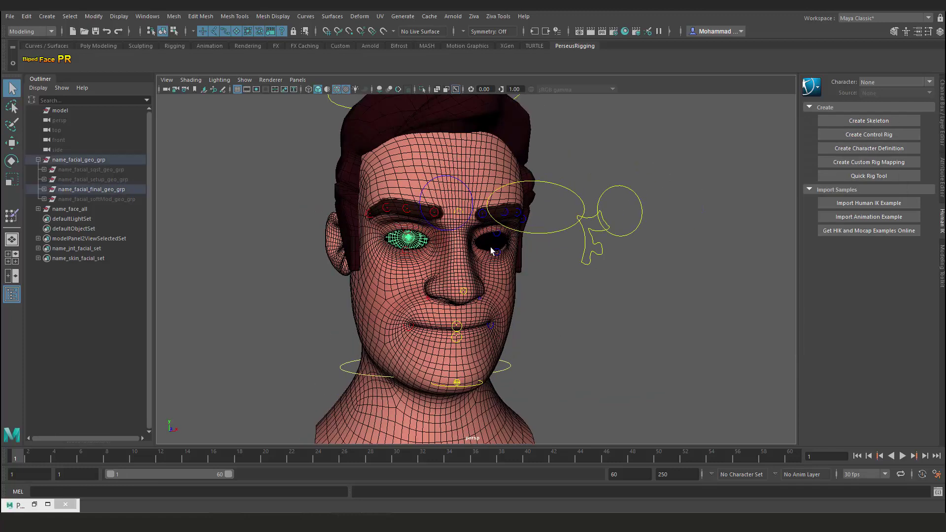
left_click(381, 16)
left_click(395, 34)
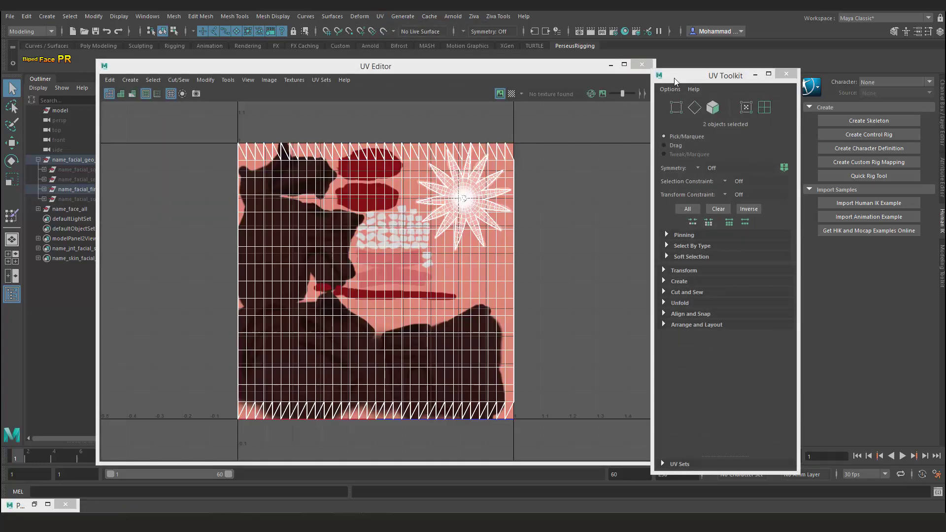
left_click(642, 64)
left_click_drag(555, 244, 553, 380, "alt")
left_click(553, 380)
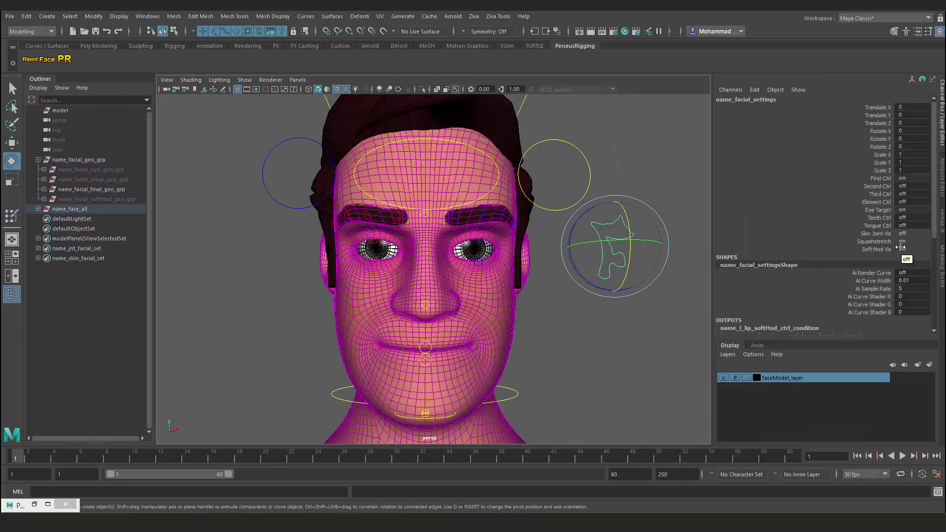
Try moving the control above the head and undo the change.
left_click_drag(518, 120, 486, 142)
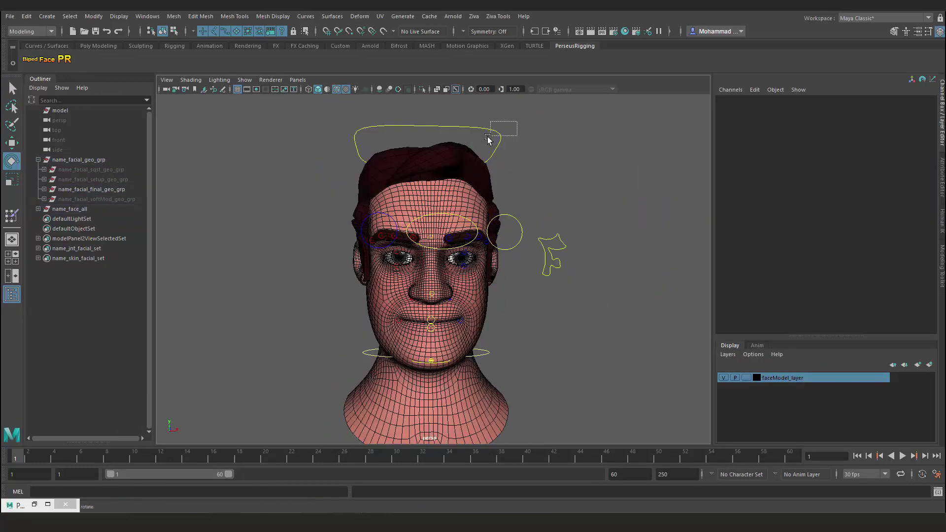
key("w")
mouse_move(488, 145)
left_mouse_down("alt")
mouse_move(502, 184)
mouse_move(486, 186)
mouse_move(459, 149)
mouse_move(473, 149)
mouse_move(494, 117)
left_mouse_up("alt")
key("ctrl+z")
Hide the wireframe overlay on the shaded head and turn on Soft Mod Vis in the facial settings control.
left_click(338, 89)
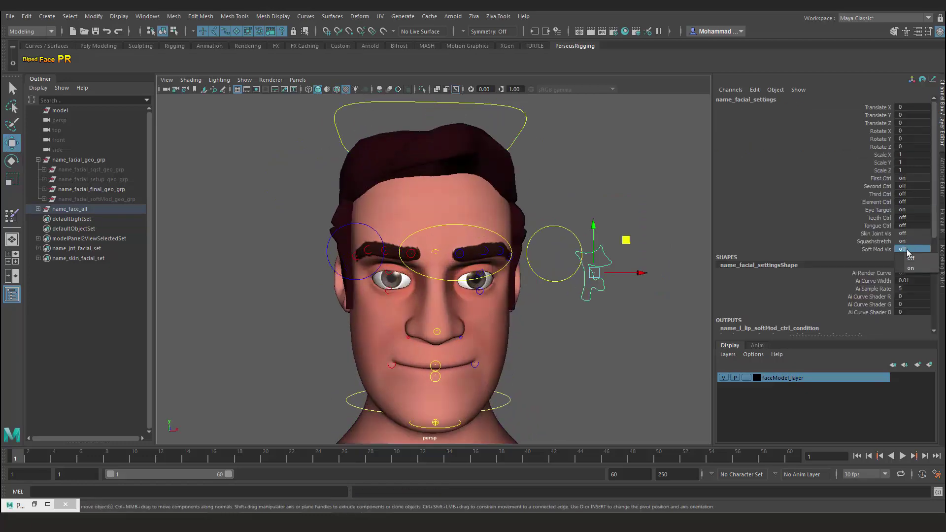
left_click(914, 268)
left_click_drag(510, 361, 498, 345, "alt")
scroll(473, 298, "up", 3)
Pull the left cheek soft mod control outward to a Translate X of about 1.154.
left_click(505, 289)
left_click_drag(528, 327, 496, 298)
left_click(557, 340)
key("5")
left_click(525, 337)
key("6")
left_click_drag(532, 332, 581, 300, "alt")
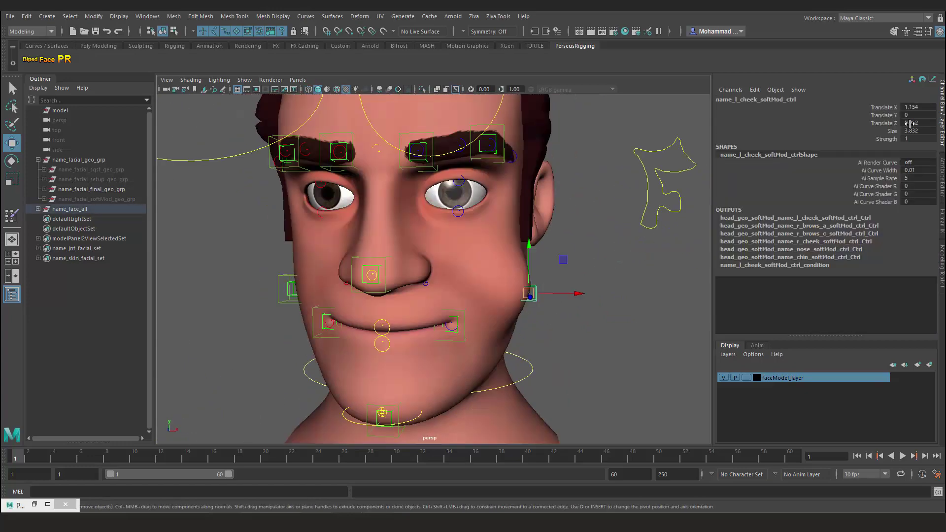
Try adjusting the Size and Strength of the left cheek soft mod control.
left_click(892, 131)
mouse_move(446, 237)
middle_mouse_down()
mouse_move(470, 237)
mouse_move(458, 293)
middle_mouse_up()
left_click(891, 139)
middle_click_drag(679, 174, 625, 175)
Check the left cheek soft mod control in wireframe and return to shaded display.
left_click(606, 236)
key("4")
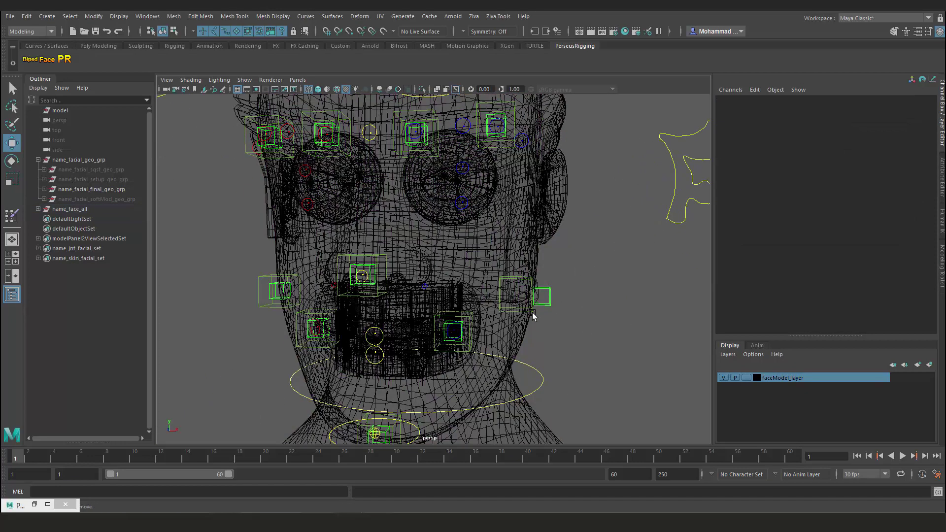
left_click(523, 306)
key("6")
left_click_drag(552, 262, 488, 244, "alt")
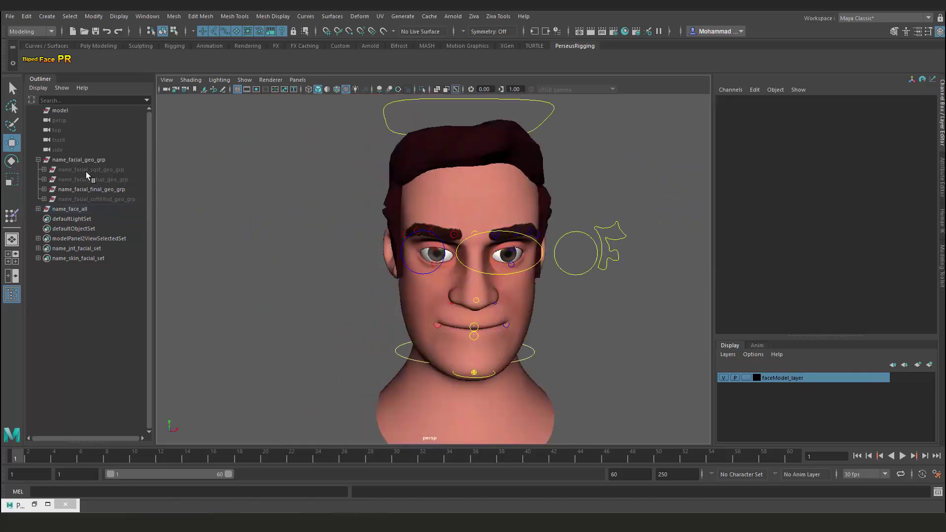
Show name_facial_setup_geo_grp and hide name_facial_final_geo_grp.
left_click(115, 181)
key("shift+h")
left_click(114, 188)
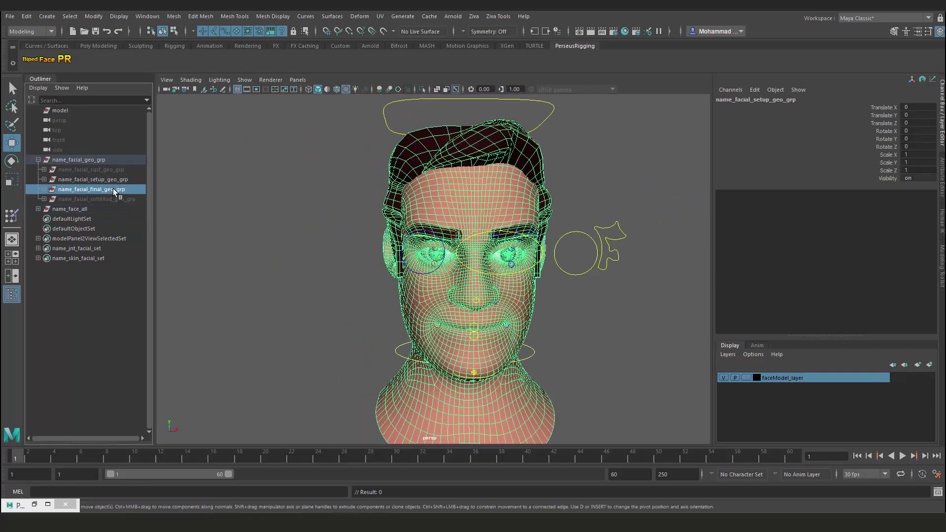
key("ctrl+h")
Select head_geo_setup within the setup group and open the Paint Skin Weights tool for it.
left_click(44, 179)
left_click(93, 209)
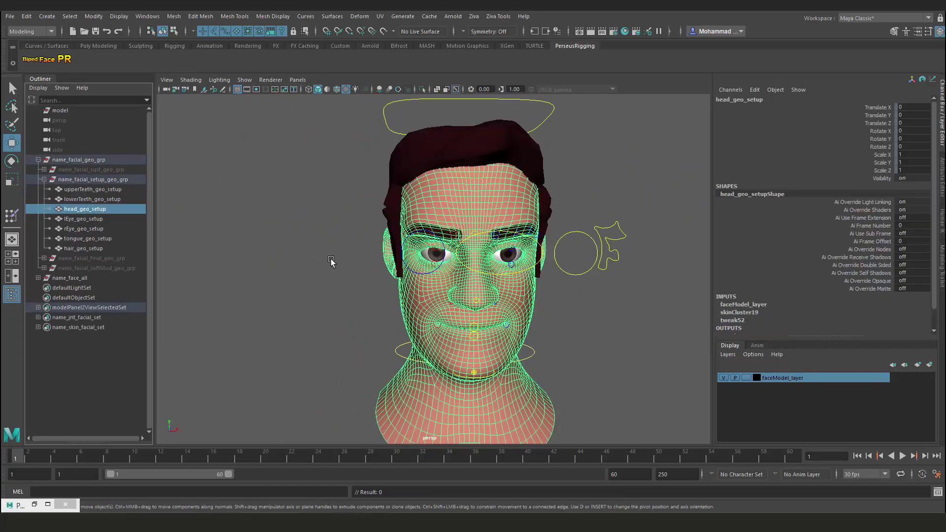
key("f")
left_click(175, 46)
double_click(140, 59)
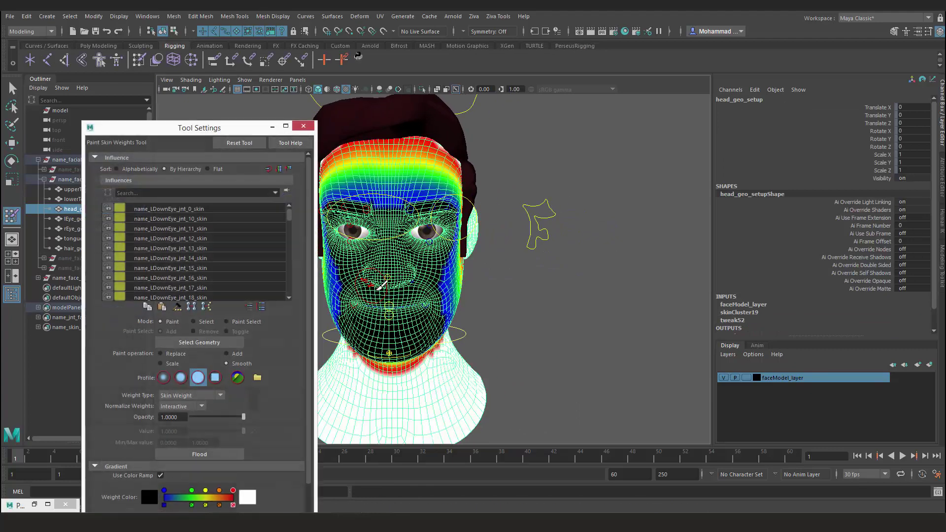
Leave weight painting and turn on Skin Joint Vis in the facial settings control.
left_click(13, 92)
left_click_drag(575, 247, 542, 229)
left_click_drag(547, 251, 577, 254, "alt")
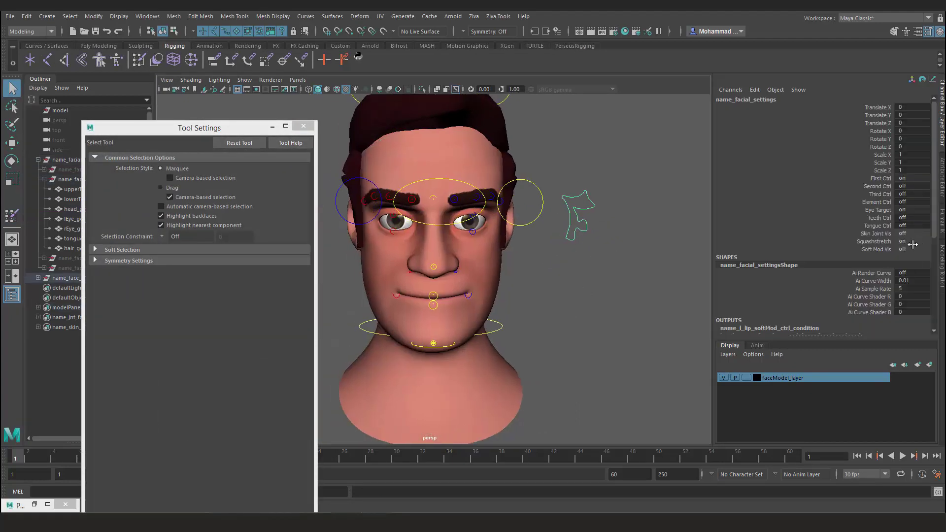
left_click(911, 235)
left_click(910, 252)
scroll(478, 262, "up", 2)
left_click_drag(477, 262, 504, 270, "alt")
Examine a left cheek joint's skin influence on head_geo_setup with Paint Skin Weights, and undo the tool and selection changes.
left_click(495, 280)
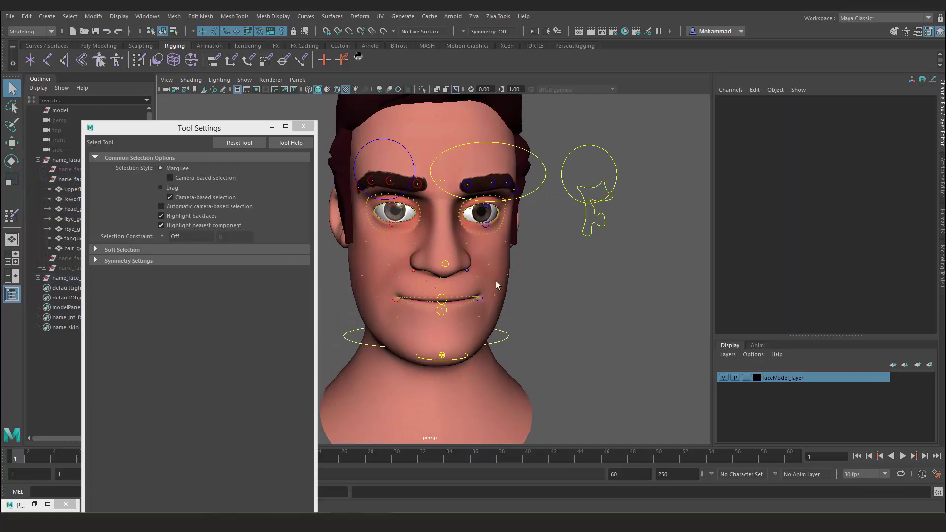
left_click(489, 266)
left_click(488, 281)
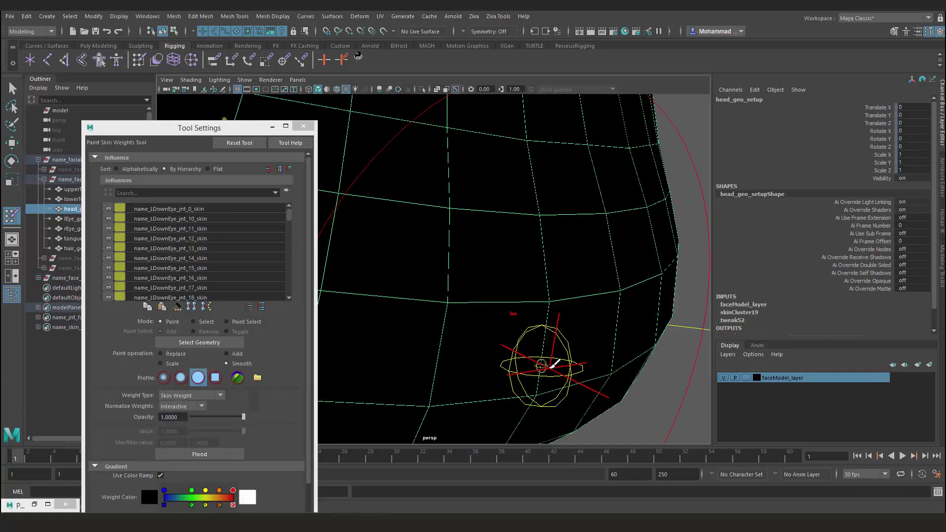
right_click_drag(544, 318, 555, 265)
scroll(556, 265, "down", 8)
key("ctrl+z")
key("ctrl+z")
key("ctrl+z")
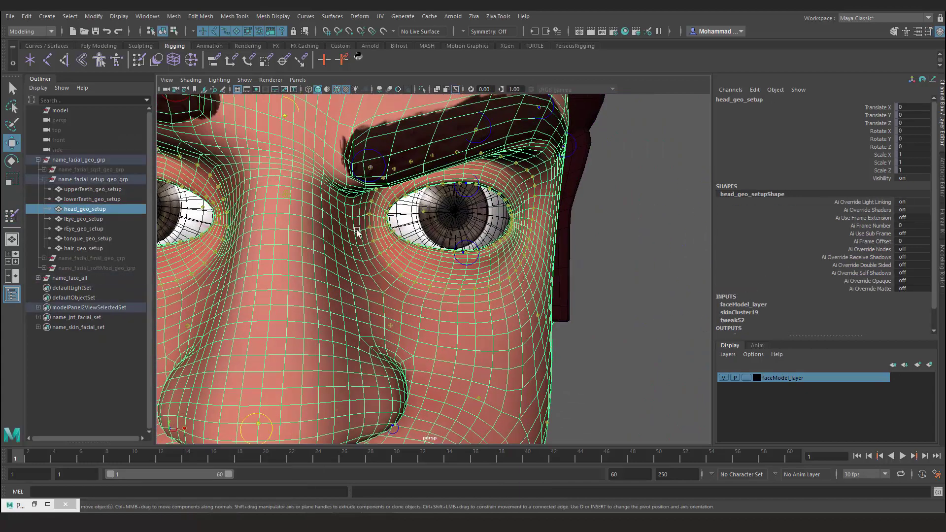
Select a vertex between the nose and left eye on head_geo_setup, grow the selection seven times and define it as the exclusion set.
right_click_drag(357, 233, 359, 276)
key("q")
left_click(380, 279)
key("shift+period")
key("shift+period")
key("shift+period")
key("shift+period")
key("shift+period")
key("shift+period")
key("shift+period")
left_click(34, 505)
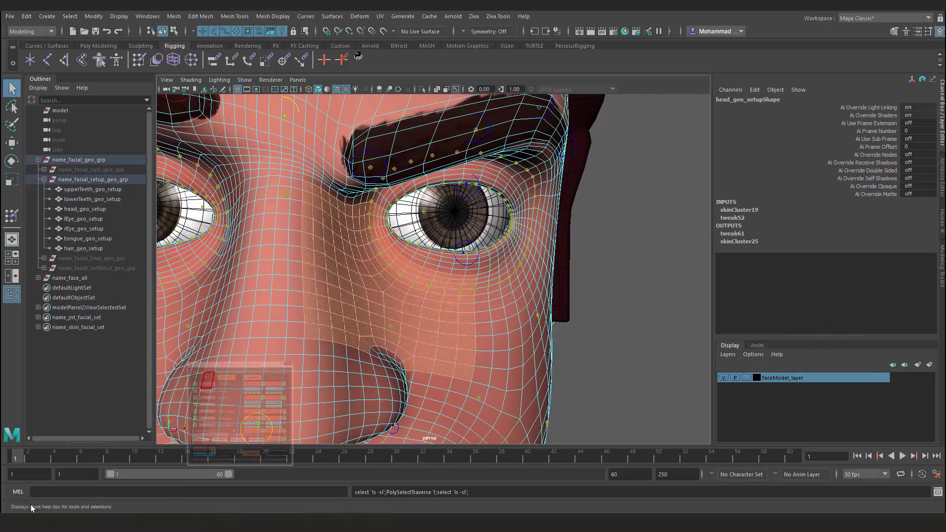
left_click(849, 347)
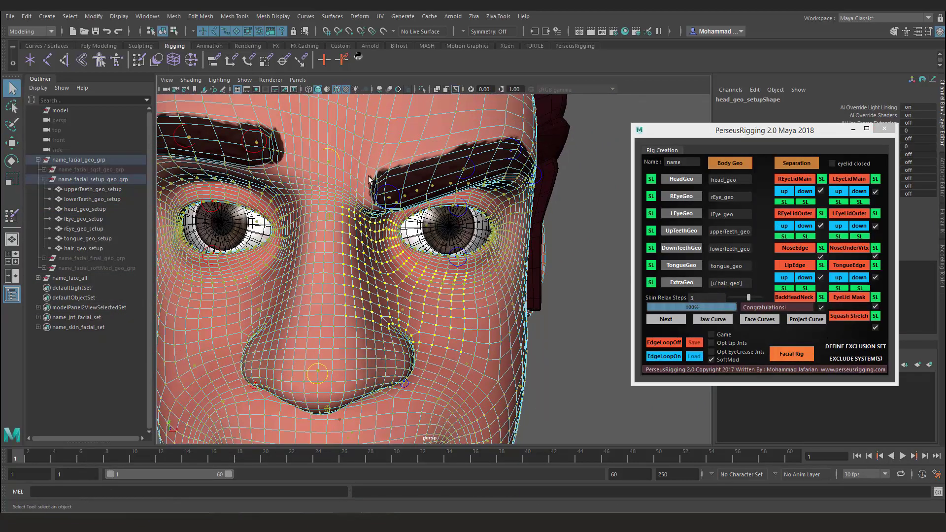
Return to object selection, select the three left brow controls and exclude their influence from the defined vertex set.
key("F8")
left_click(401, 189)
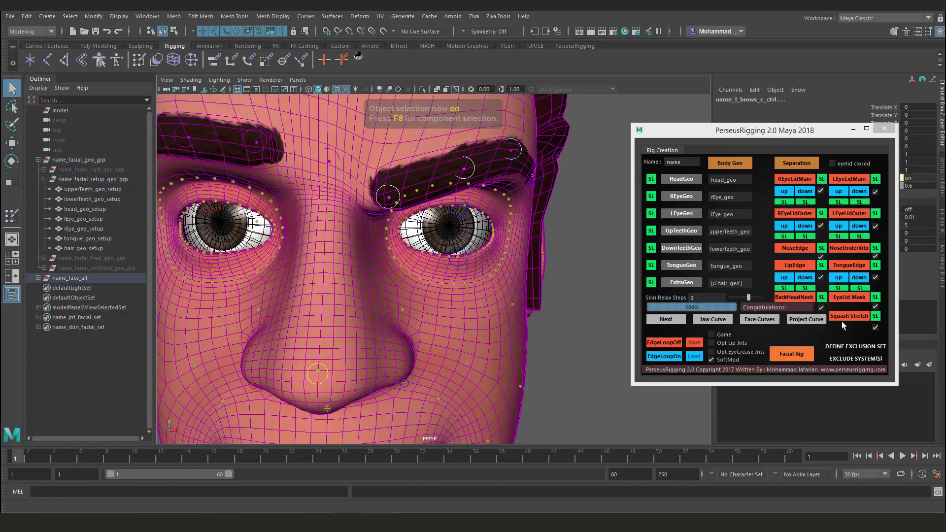
left_click(841, 359)
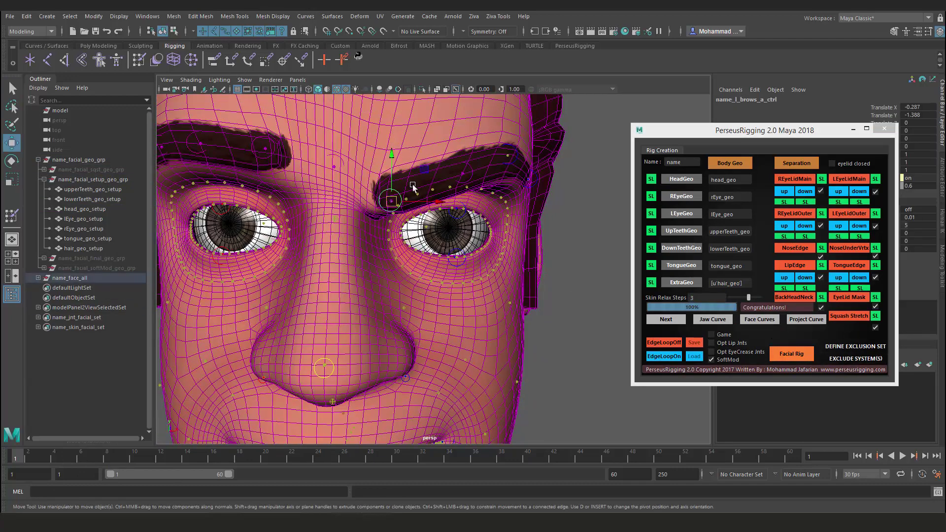